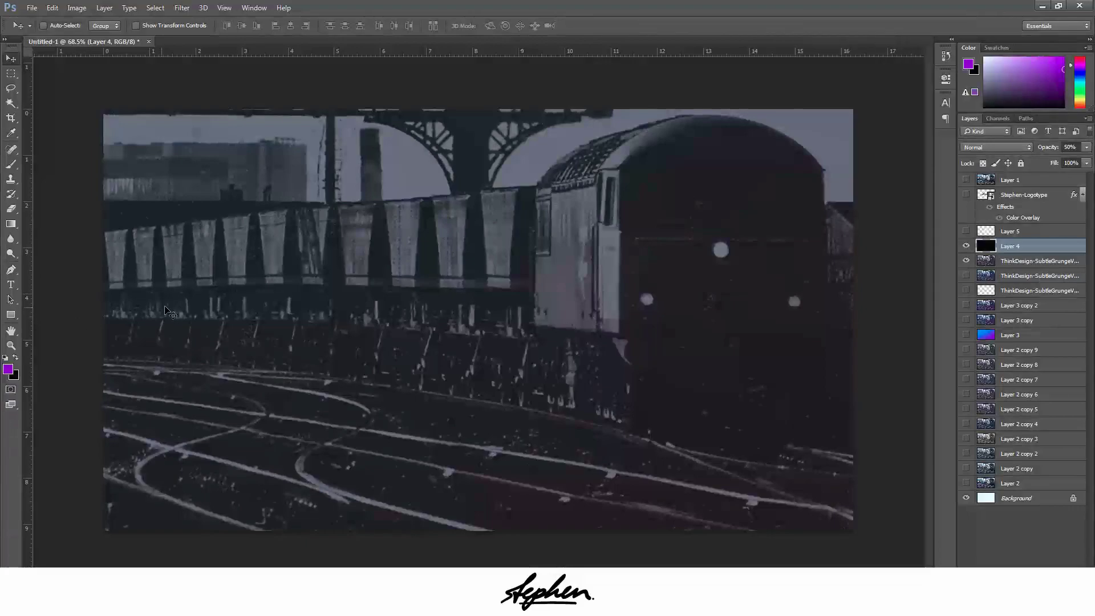
- Create a new 1920 × 1080 px document at 300 ppi in RGB Color mode
{"action": "left_click", "coordinate": [965, 232]}
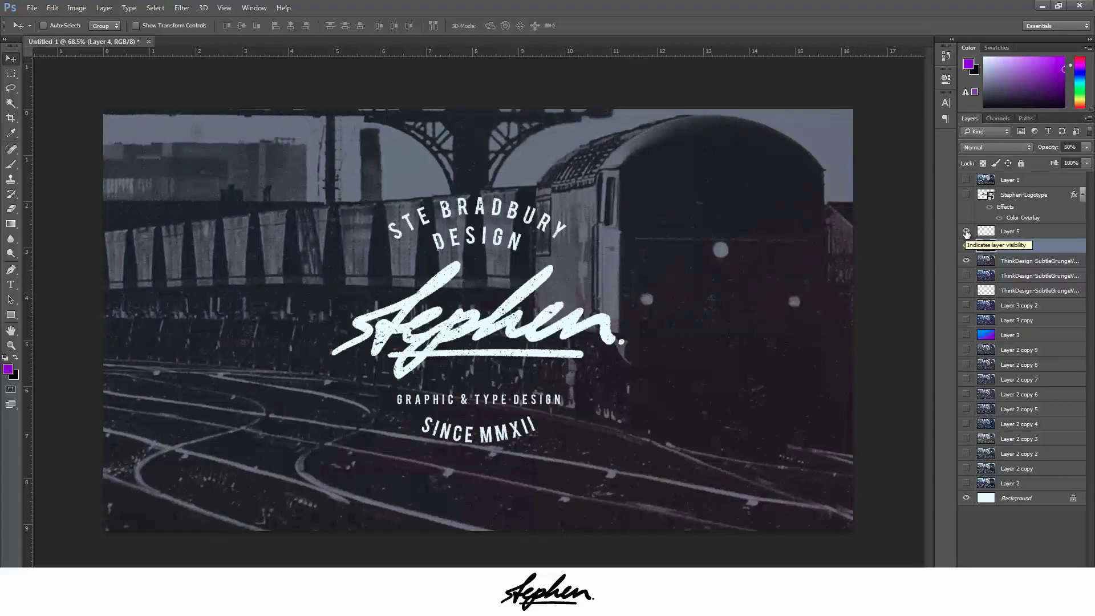
{"action": "left_click", "coordinate": [965, 232]}
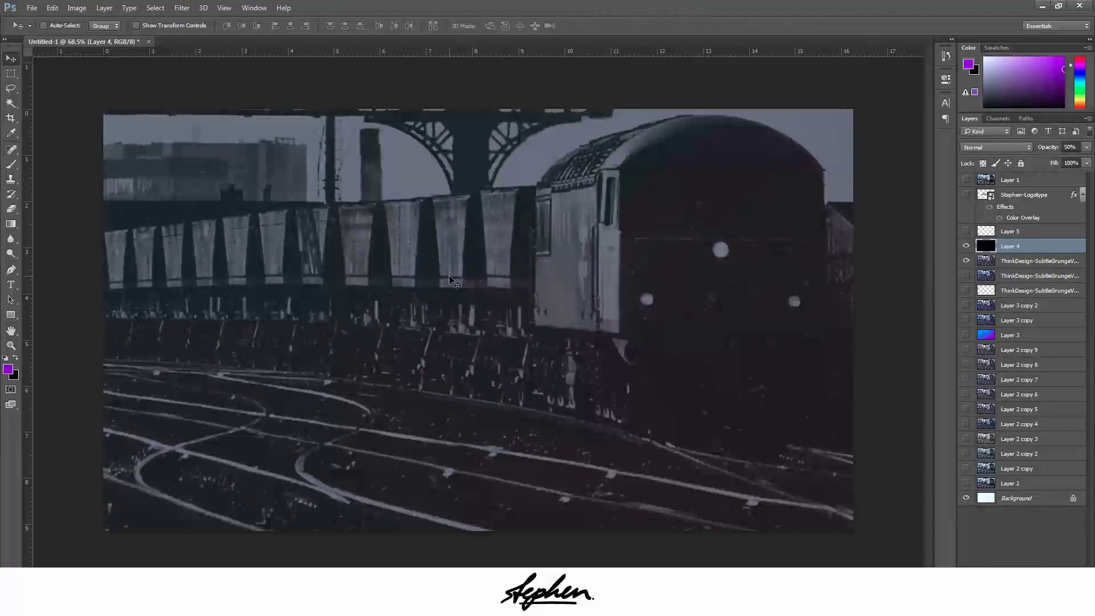
{"action": "left_click", "coordinate": [31, 8]}
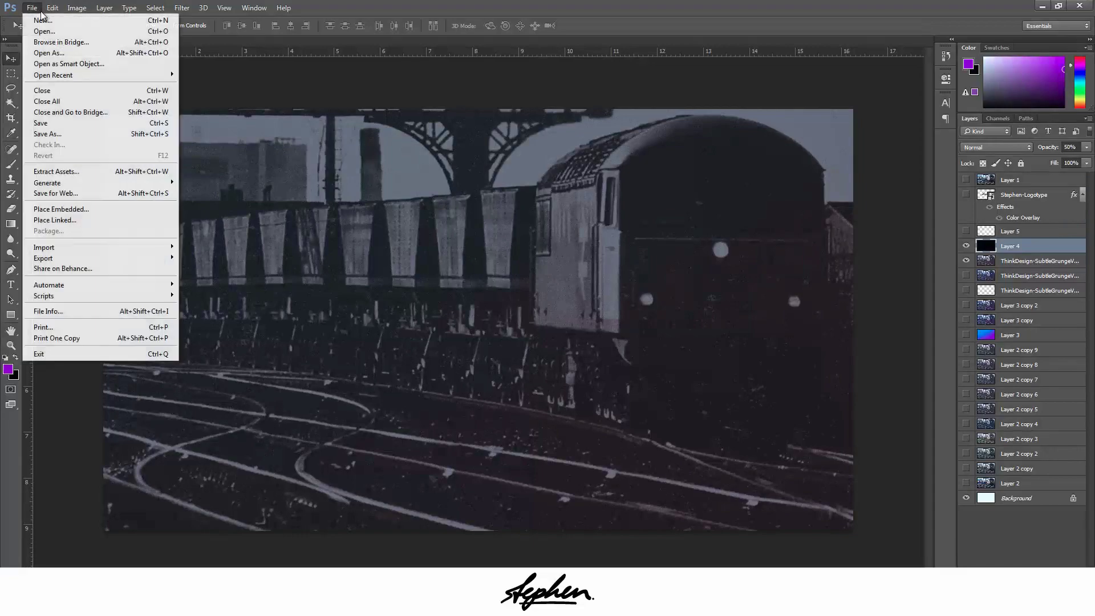
{"action": "left_click", "coordinate": [44, 22]}
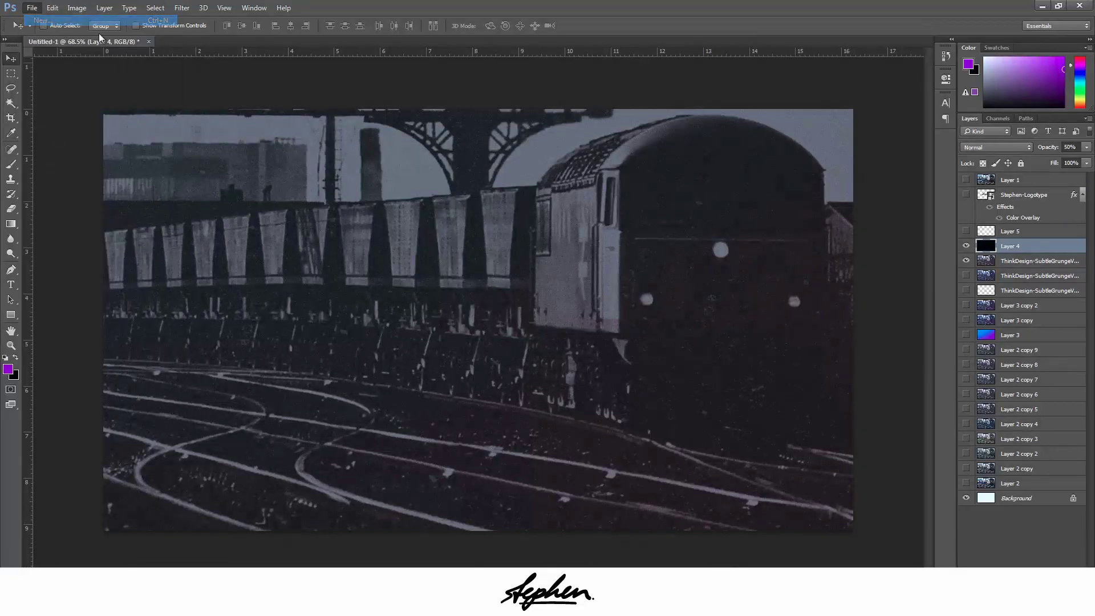
{"action": "double_click", "coordinate": [525, 196]}
{"action": "type", "text": "1920"}
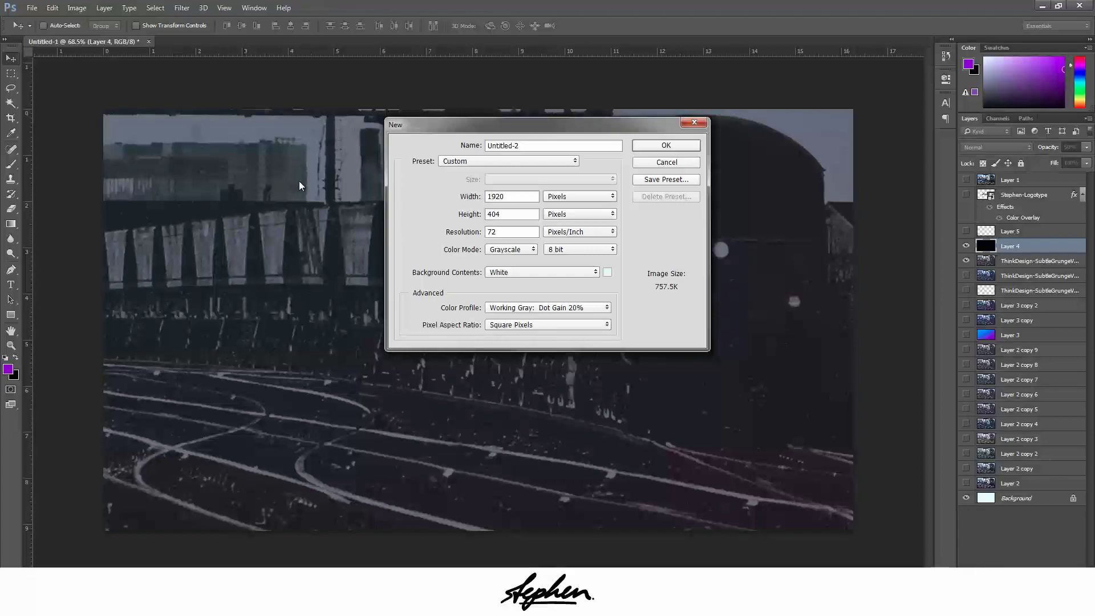
{"action": "key", "text": "Tab"}
{"action": "type", "text": "10"}
{"action": "key", "text": "Tab"}
{"action": "left_click", "coordinate": [521, 249]}
{"action": "left_click", "coordinate": [510, 277]}
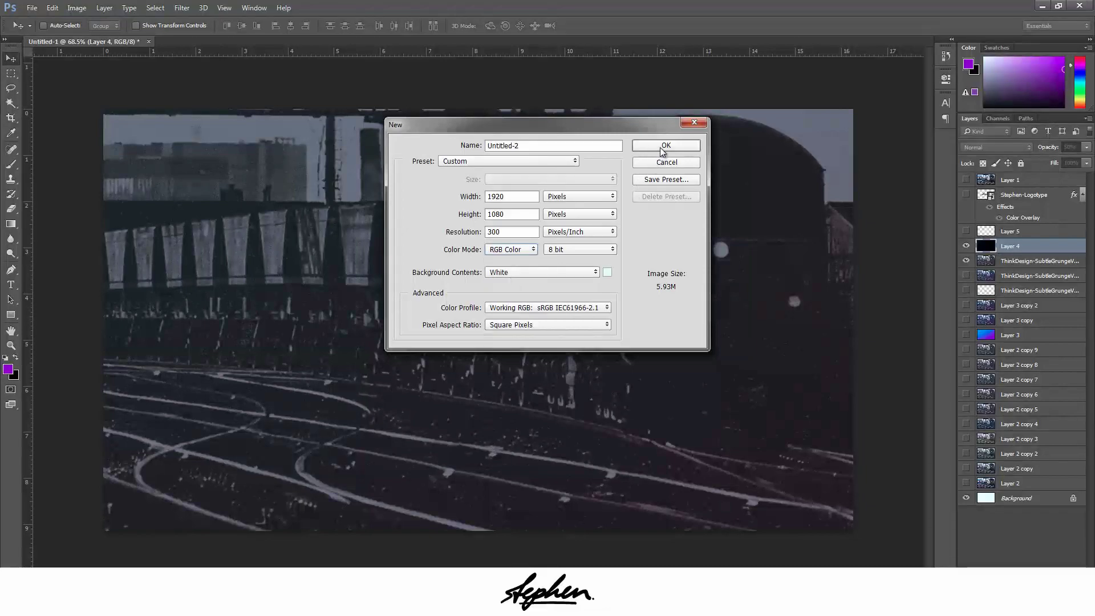
{"action": "left_click", "coordinate": [663, 147]}
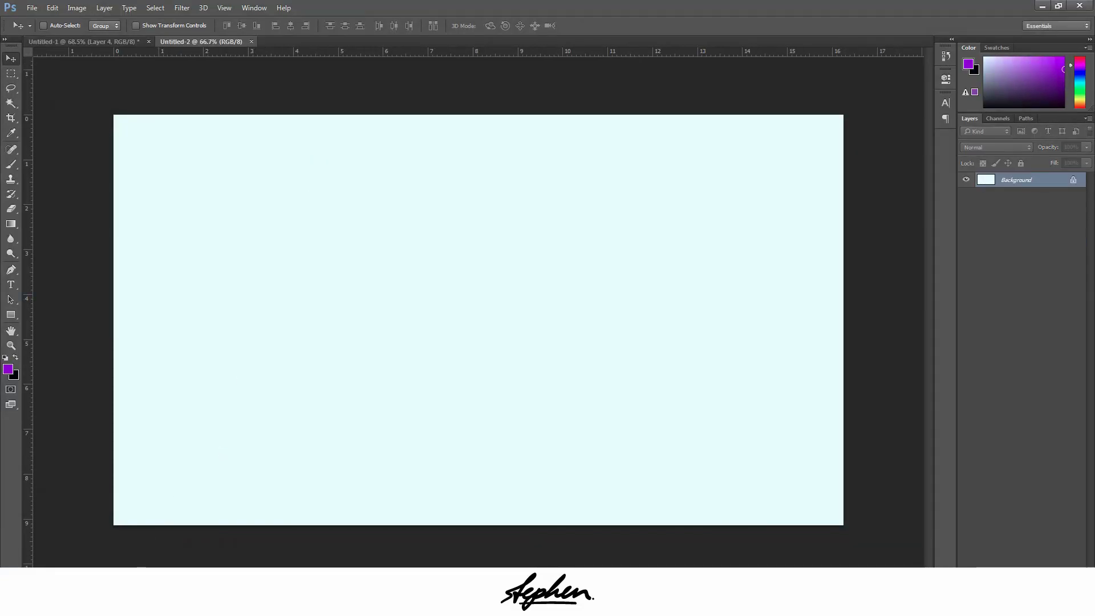
- Filter the urban photography image results to those labeled for reuse
{"action": "key", "text": "alt+Tab"}
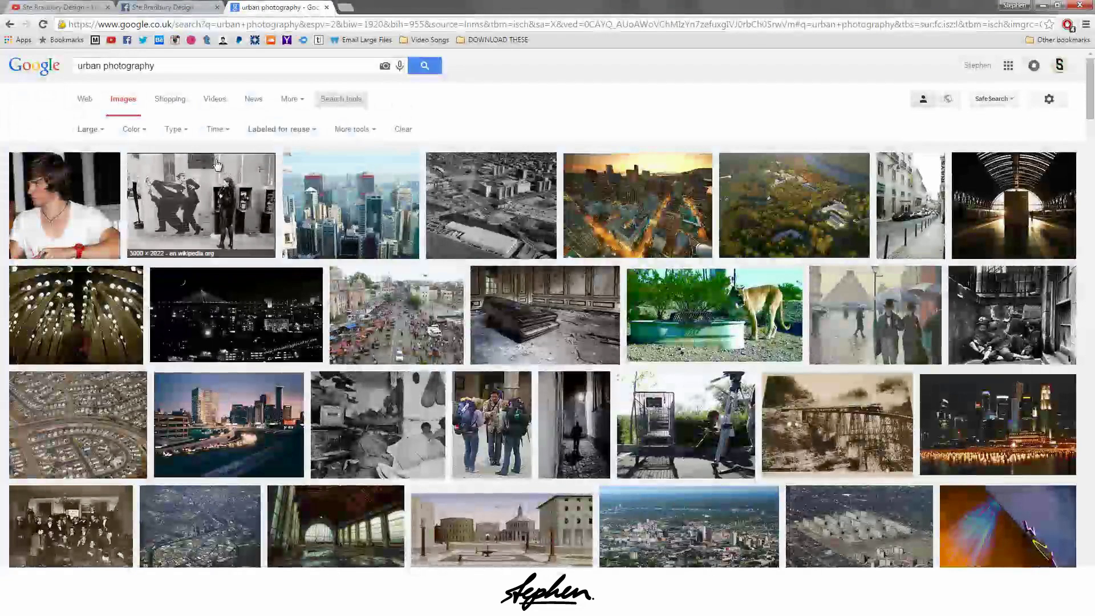
{"action": "left_click", "coordinate": [293, 131]}
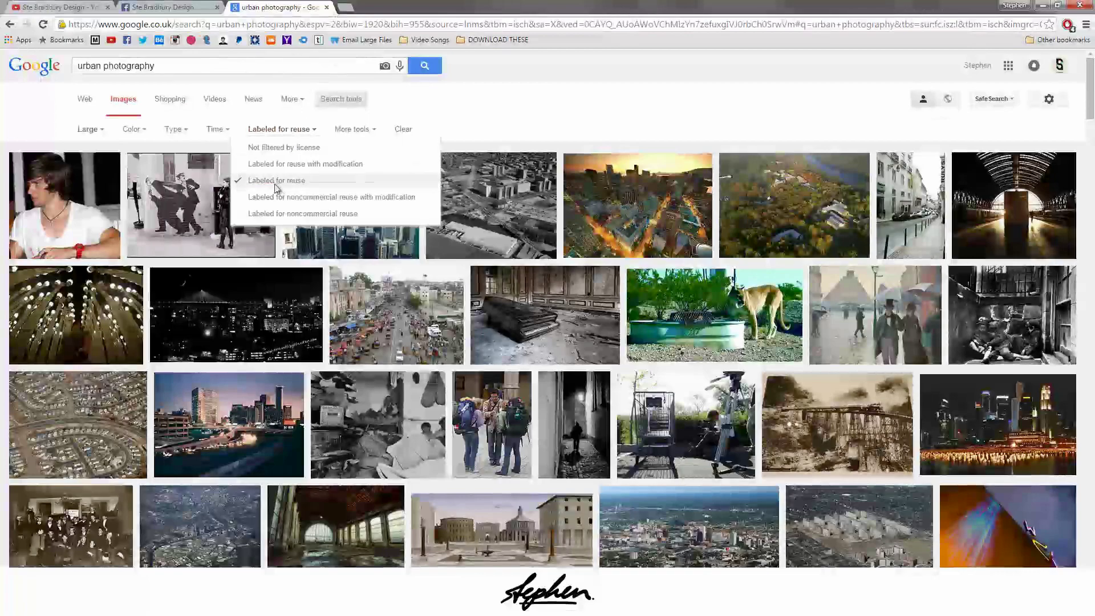
{"action": "left_click", "coordinate": [576, 93]}
{"action": "left_click_drag", "start_coordinate": [1090, 96], "coordinate": [1090, 413]}
- Open the railway train photo preview and copy the image
{"action": "left_click", "coordinate": [862, 189]}
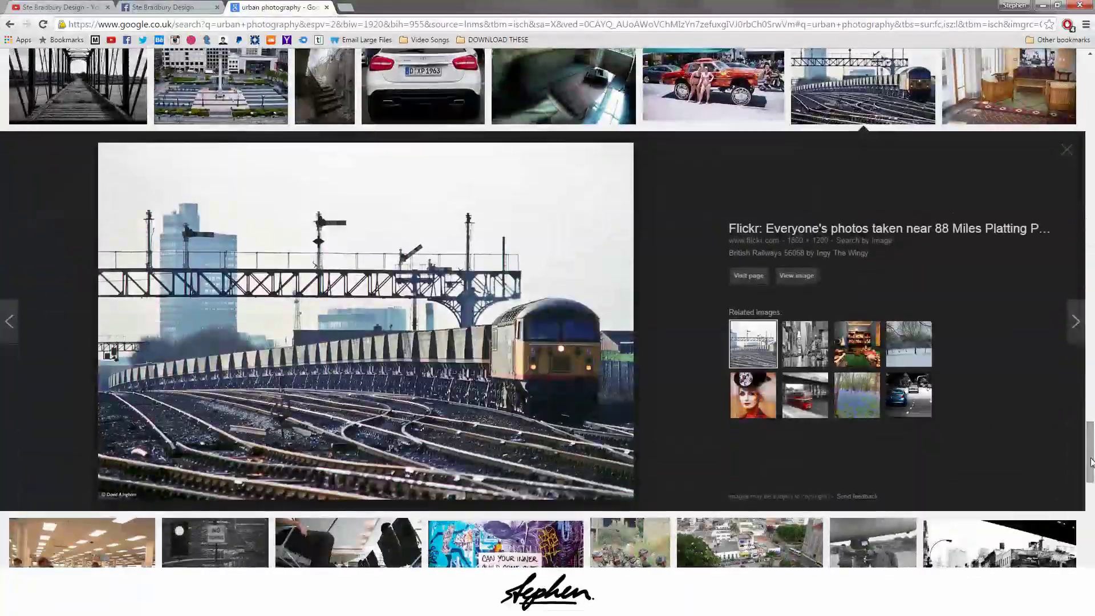
{"action": "right_click", "coordinate": [350, 343]}
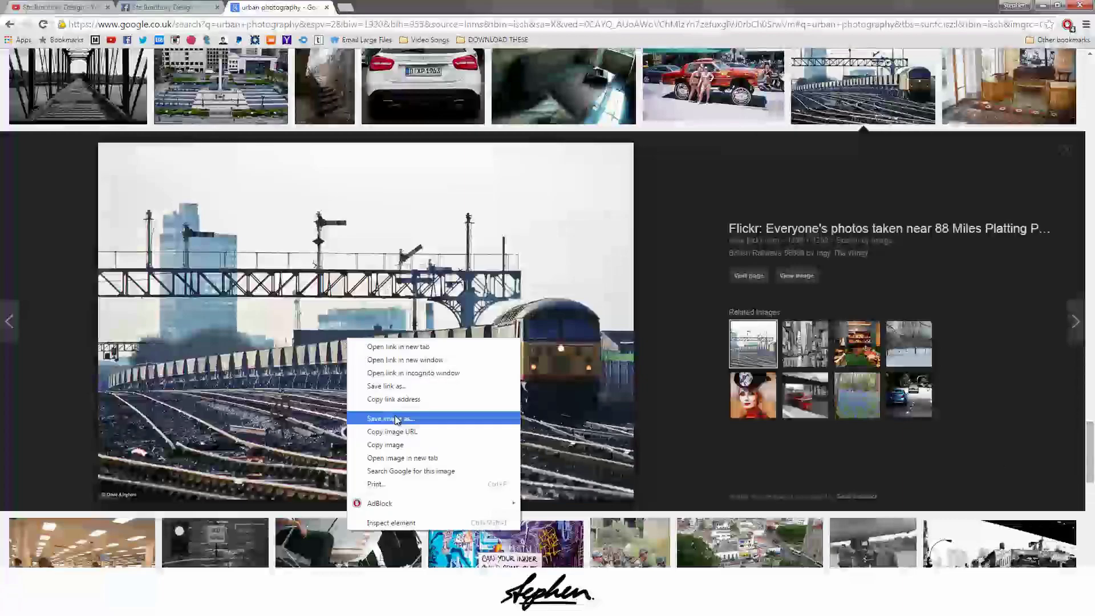
{"action": "left_click", "coordinate": [400, 450]}
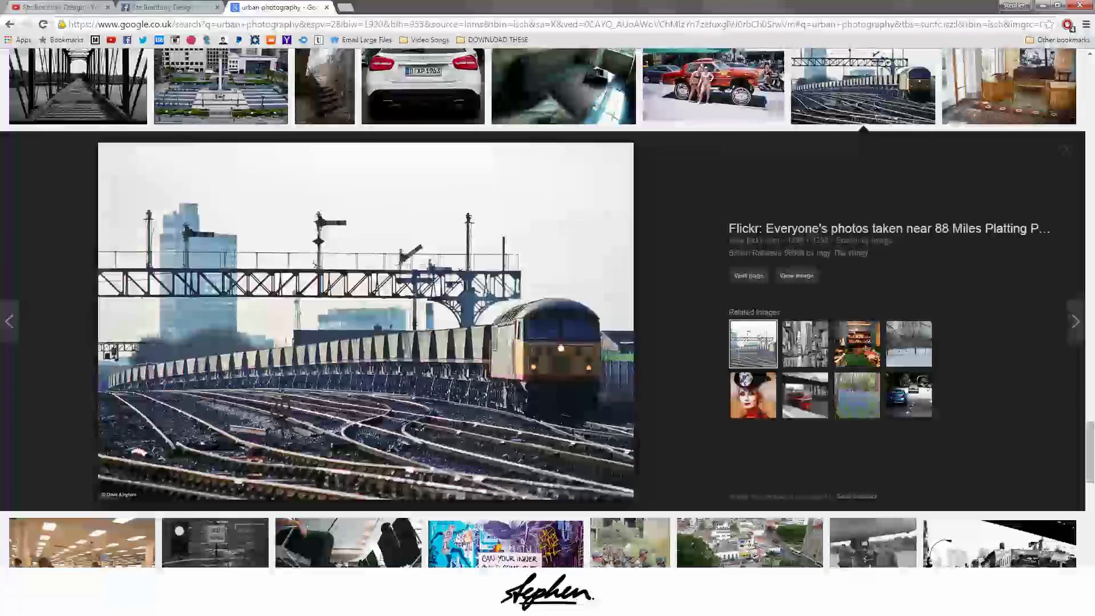
- Paste the train photo as Layer 1 and scale it to about 165% to fill the canvas
{"action": "left_click", "coordinate": [292, 565]}
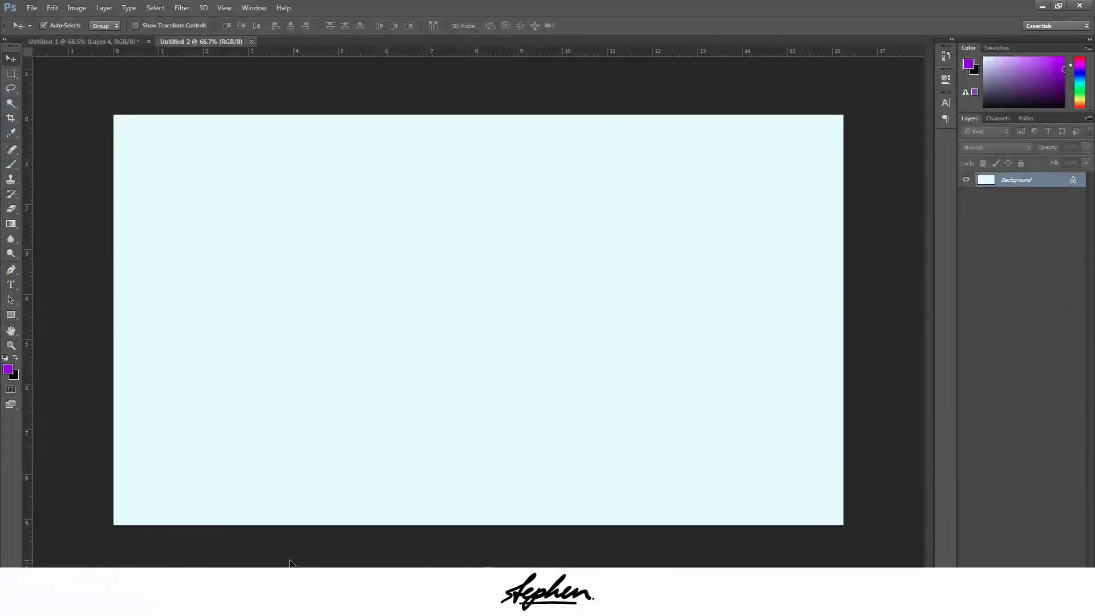
{"action": "key", "text": "ctrl+v"}
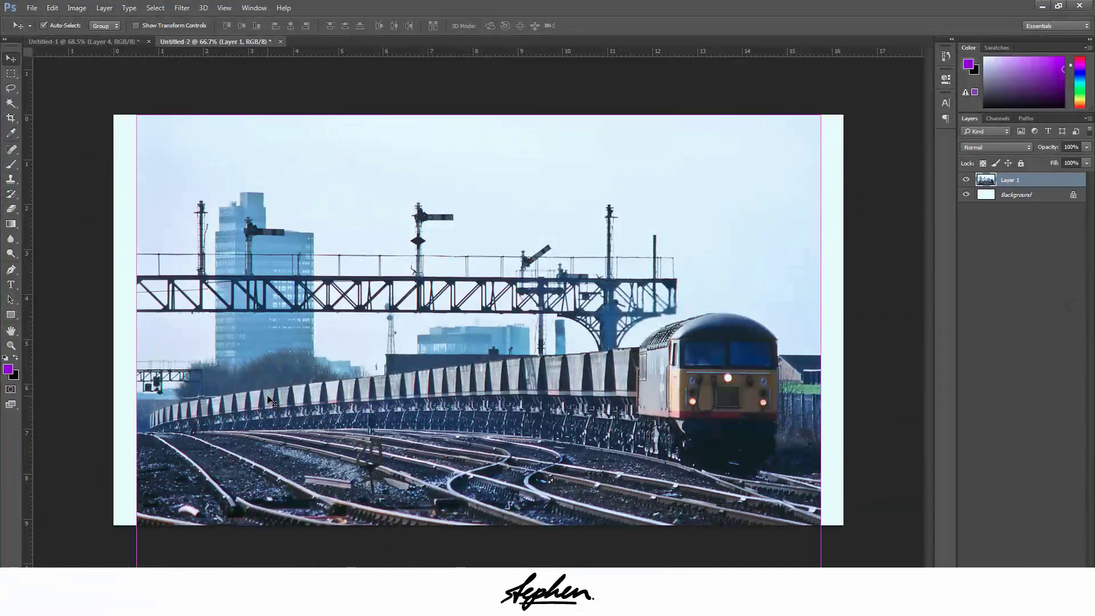
{"action": "key", "text": "ctrl+t"}
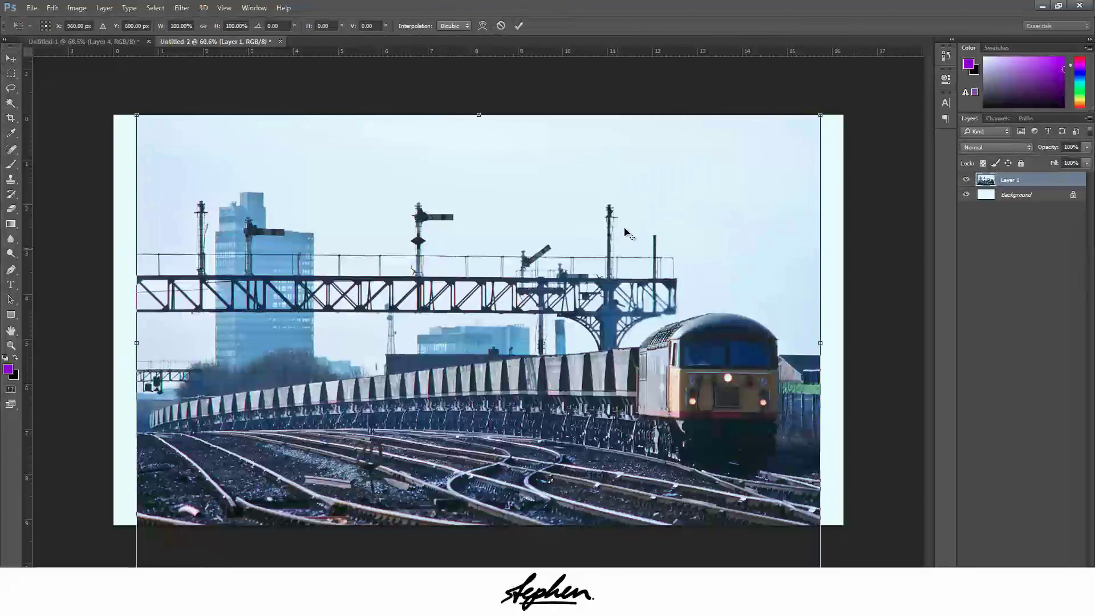
{"action": "key", "text": "ctrl+minus"}
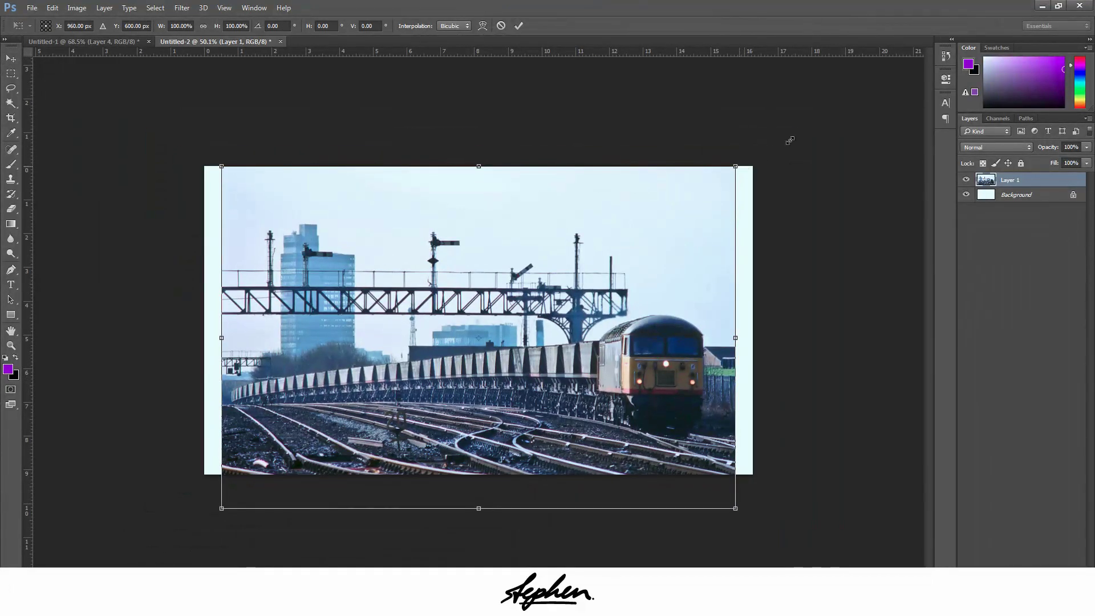
{"action": "left_click_drag", "start_coordinate": [735, 166], "coordinate": [861, 82]}
{"action": "left_click_drag", "start_coordinate": [813, 227], "coordinate": [740, 150]}
{"action": "key", "text": "ctrl+minus"}
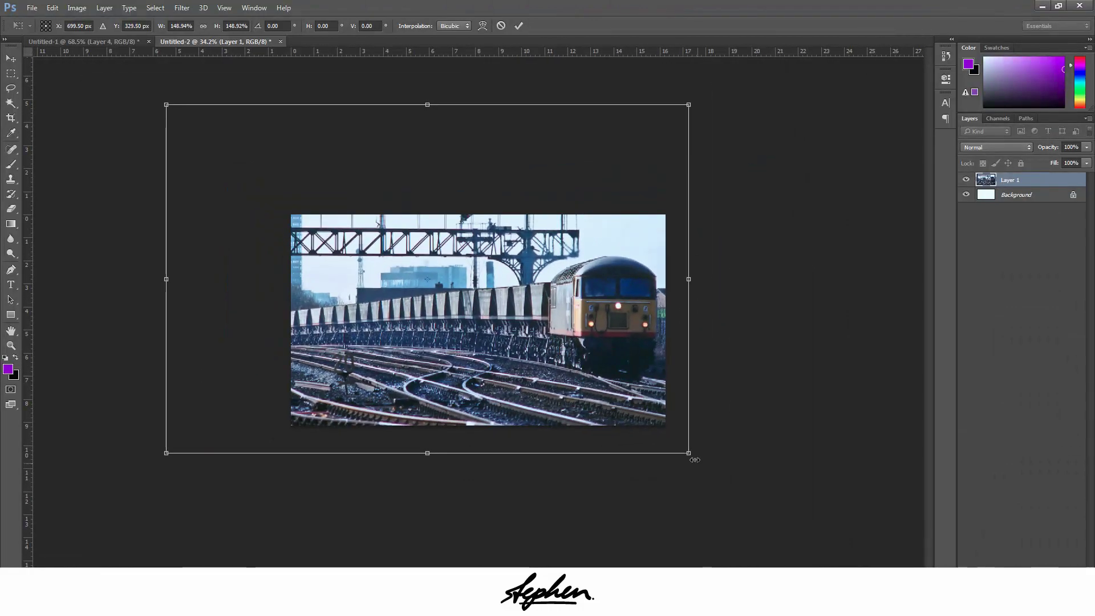
{"action": "left_click_drag", "start_coordinate": [689, 454], "coordinate": [716, 469]}
{"action": "left_click_drag", "start_coordinate": [686, 374], "coordinate": [655, 364]}
{"action": "key", "text": "Return"}
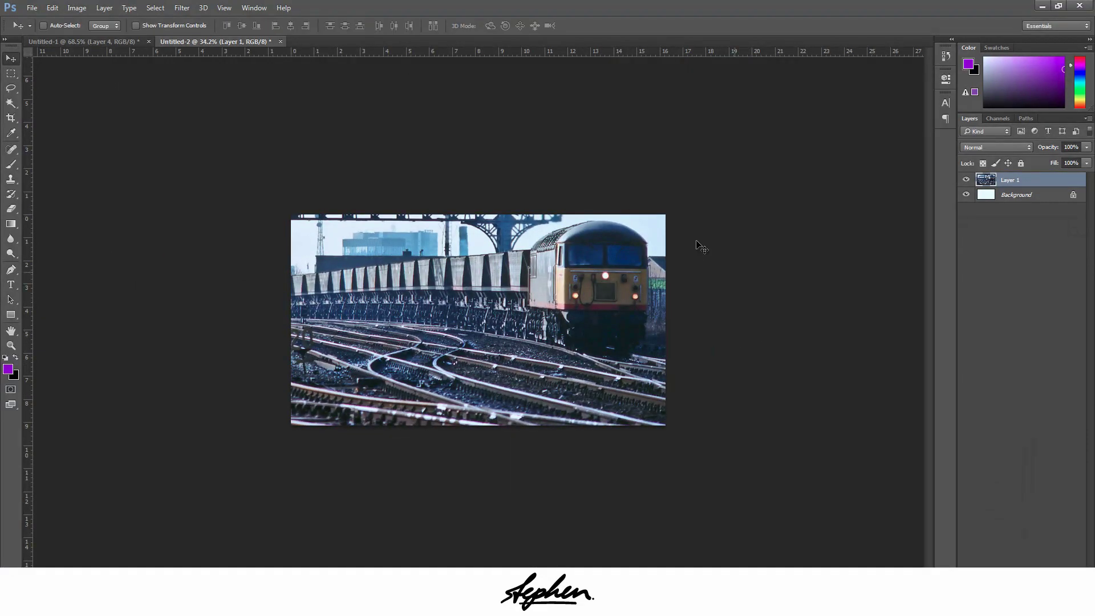
- Select the whole photo and copy it onto a new Layer 2
{"action": "left_click", "coordinate": [11, 73]}
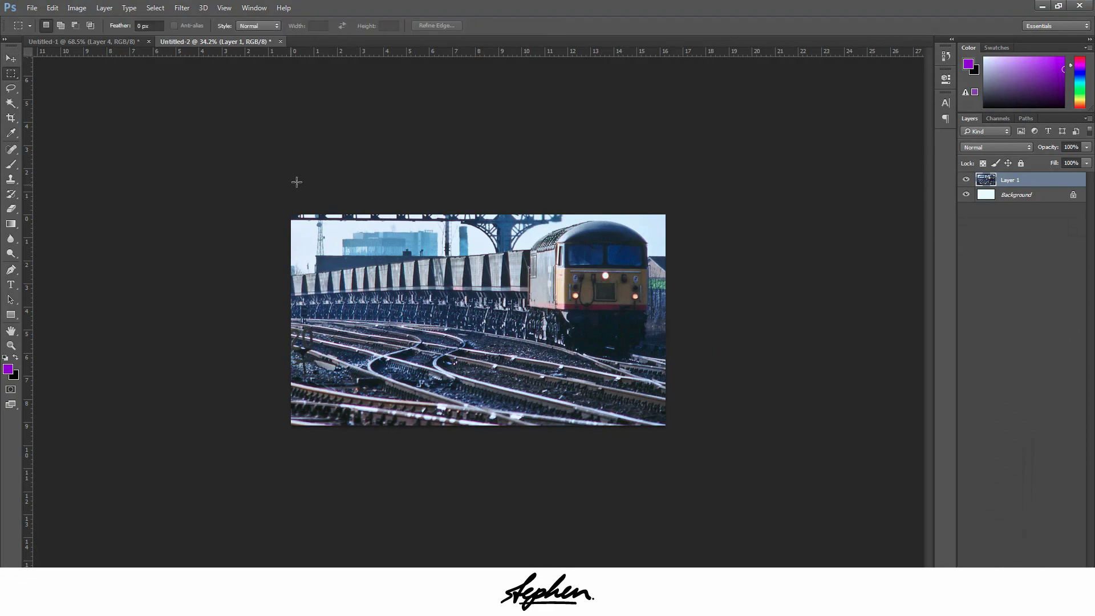
{"action": "left_click_drag", "start_coordinate": [288, 209], "coordinate": [804, 455]}
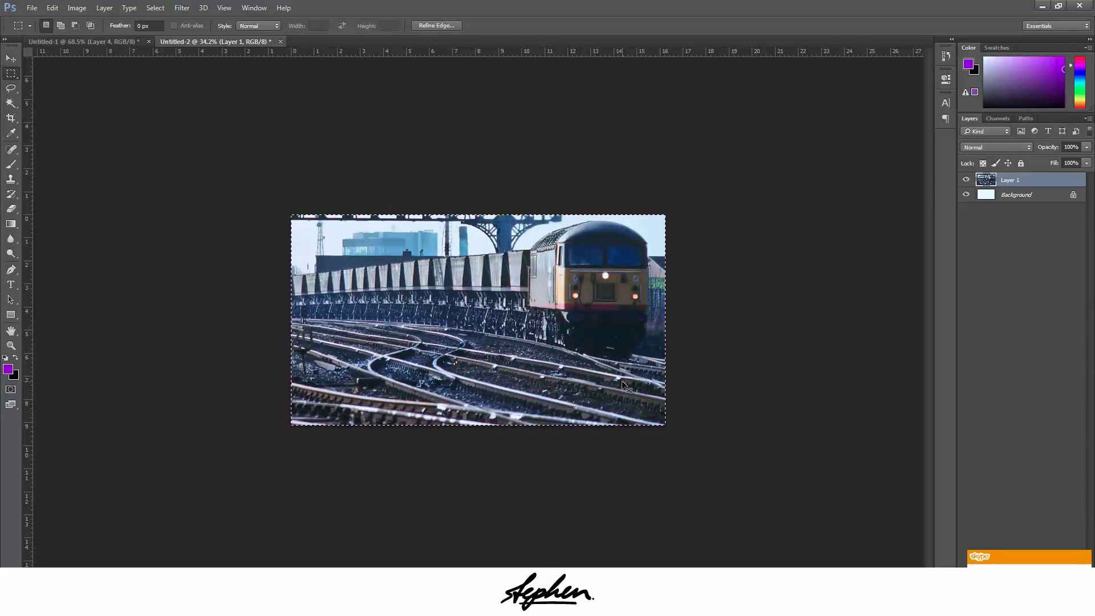
{"action": "key", "text": "ctrl+j"}
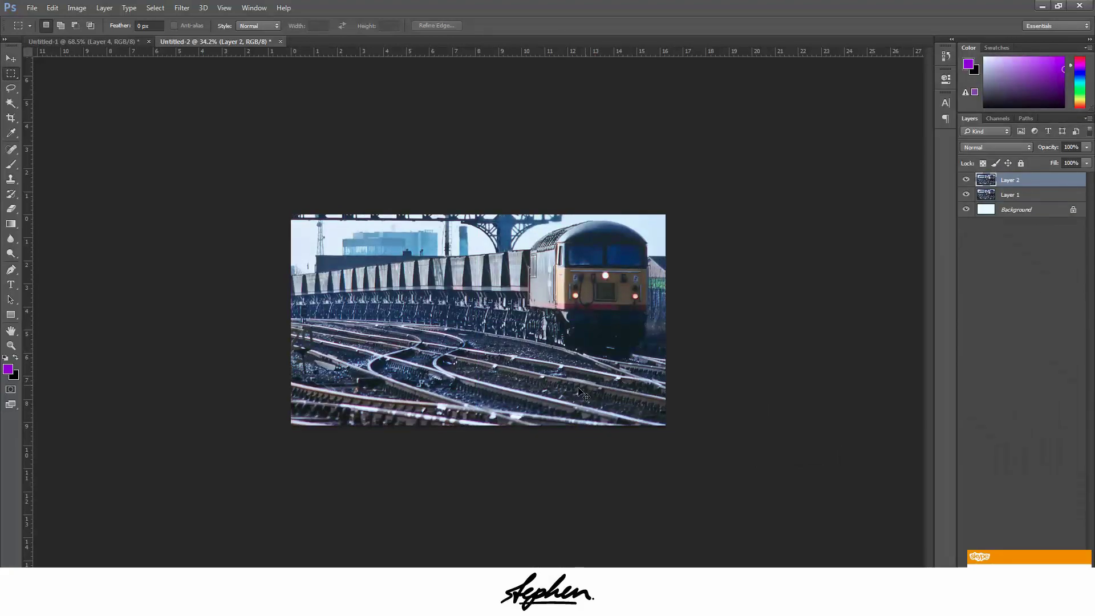
{"action": "left_click", "coordinate": [10, 59]}
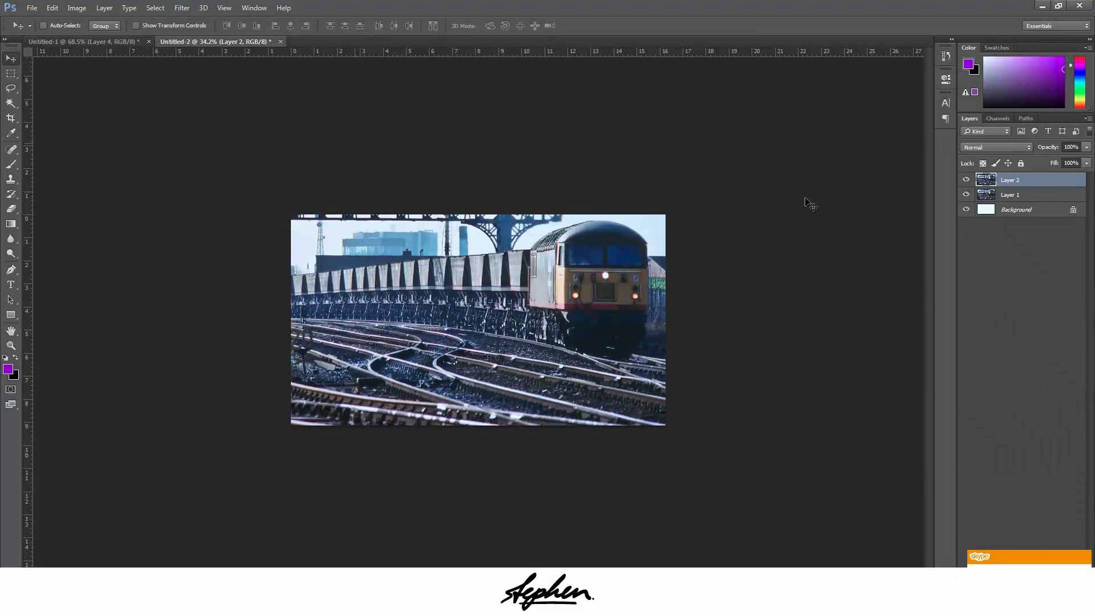
- Hide Layer 1 so only Layer 2 shows the photo
{"action": "left_click", "coordinate": [966, 195]}
{"action": "left_click", "coordinate": [965, 180]}
{"action": "left_click", "coordinate": [965, 180]}
{"action": "key", "text": "ctrl+t"}
{"action": "key", "text": "Return"}
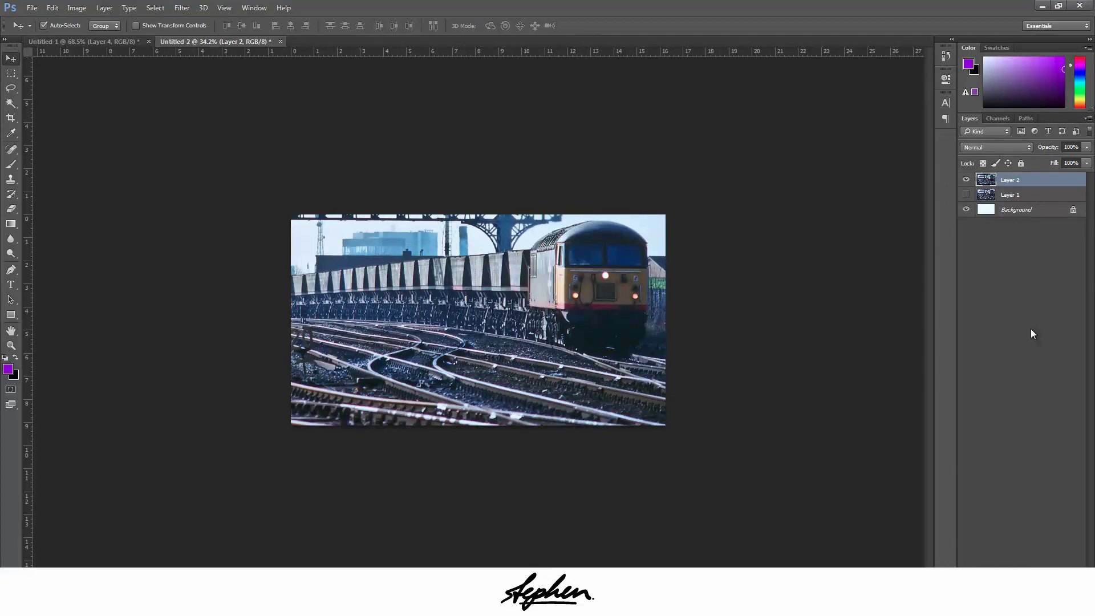
- Duplicate Layer 2 and grade the copy with the FoggyNight.3DL colour lookup
{"action": "key", "text": "ctrl+j"}
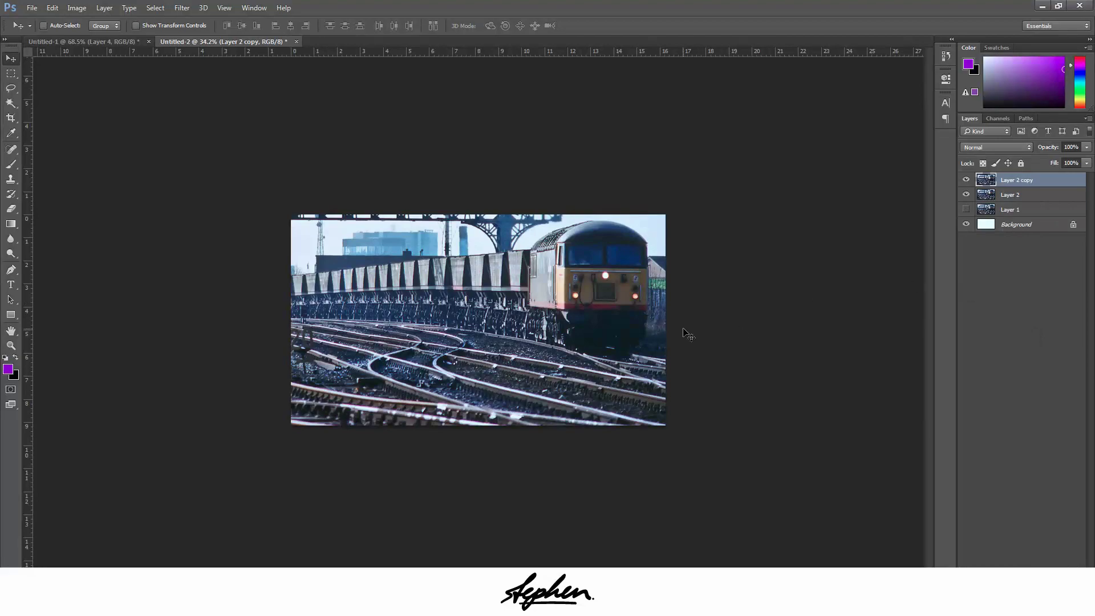
{"action": "key", "text": "ctrl"}
{"action": "left_click", "coordinate": [78, 10]}
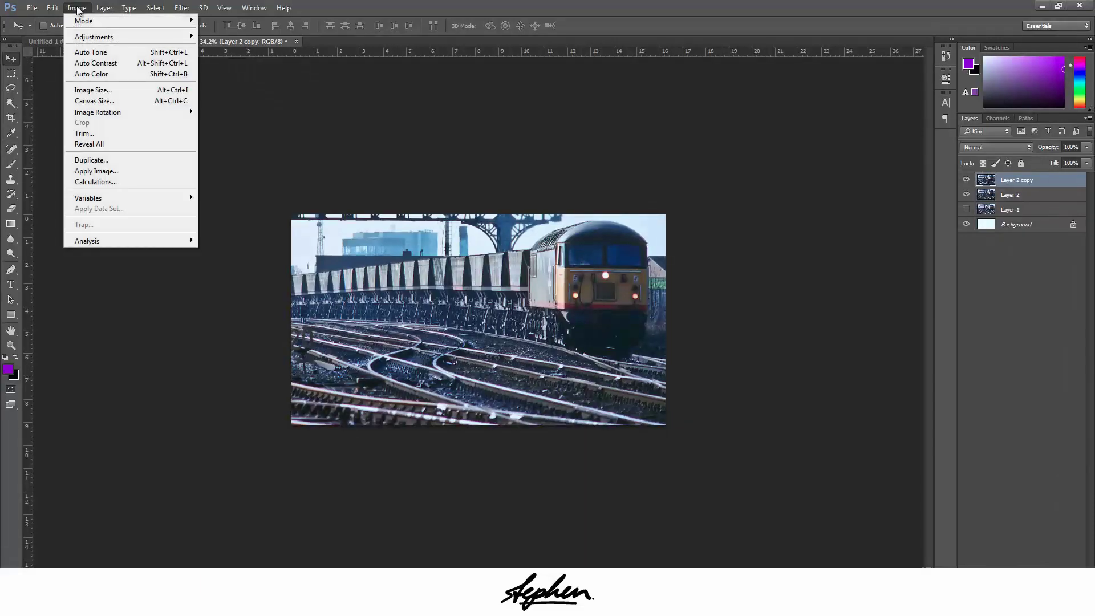
{"action": "mouse_move", "coordinate": [171, 37]}
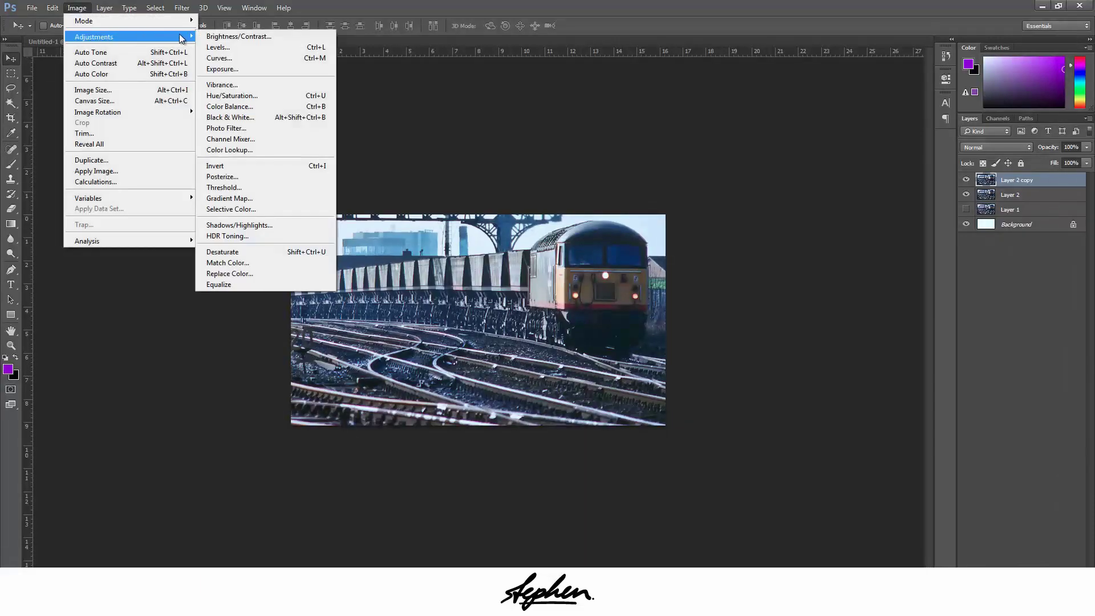
{"action": "left_click", "coordinate": [244, 149]}
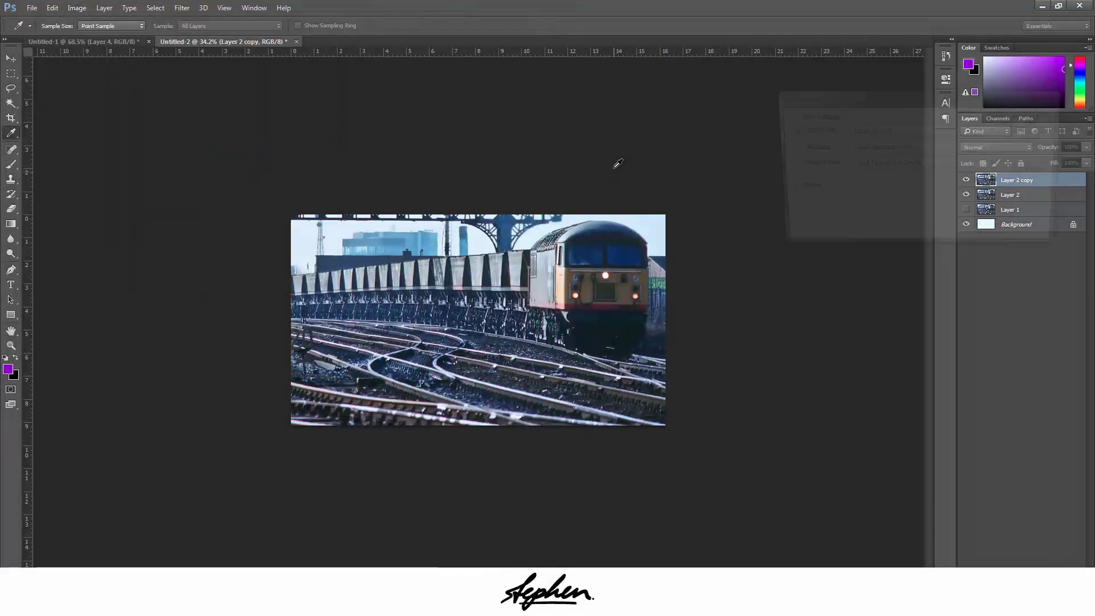
{"action": "left_click", "coordinate": [887, 131]}
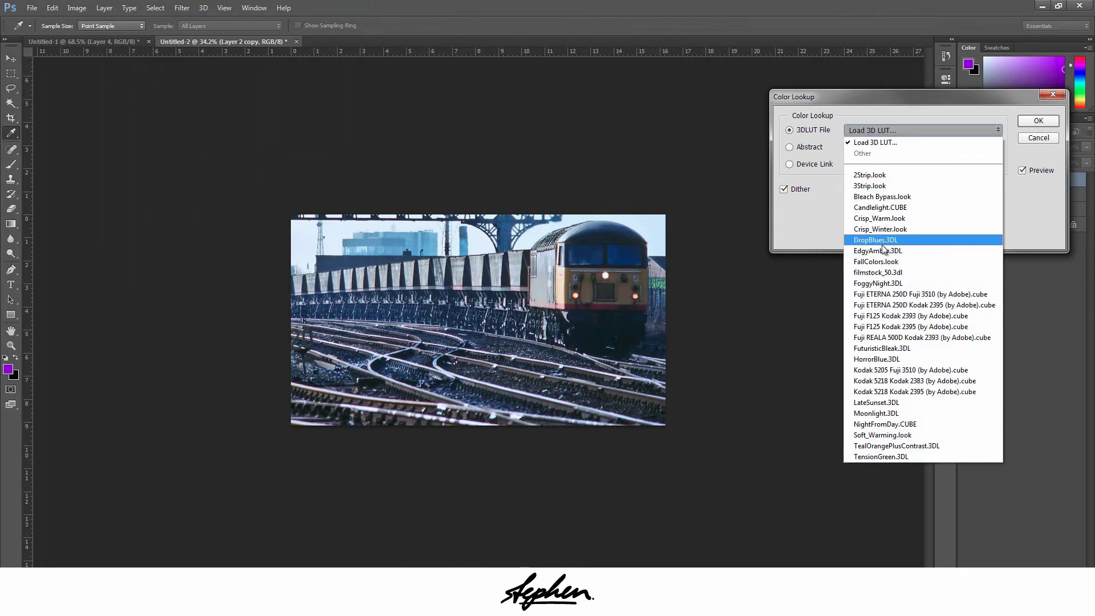
{"action": "left_click", "coordinate": [887, 284]}
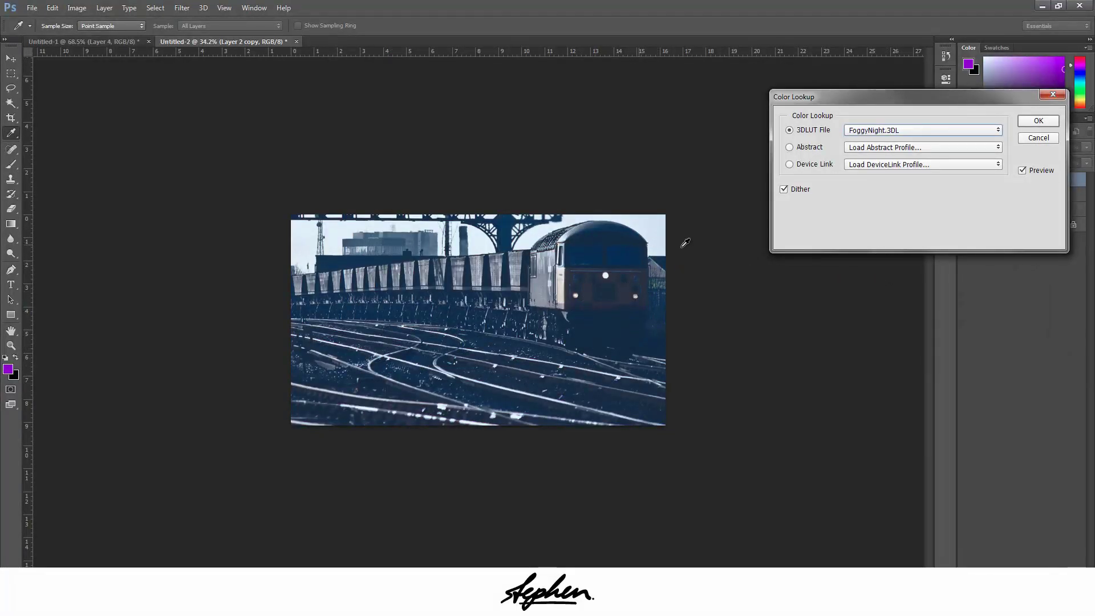
{"action": "left_click", "coordinate": [1032, 123]}
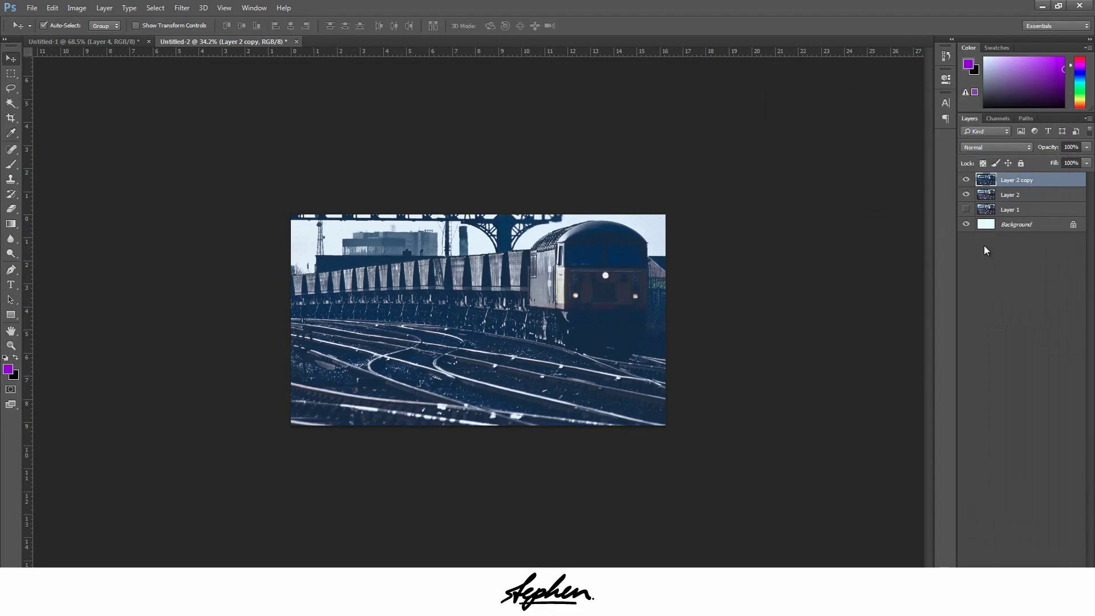
- Duplicate the toned layer and apply the DropBlues.3DL colour lookup
{"action": "key", "text": "ctrl+j"}
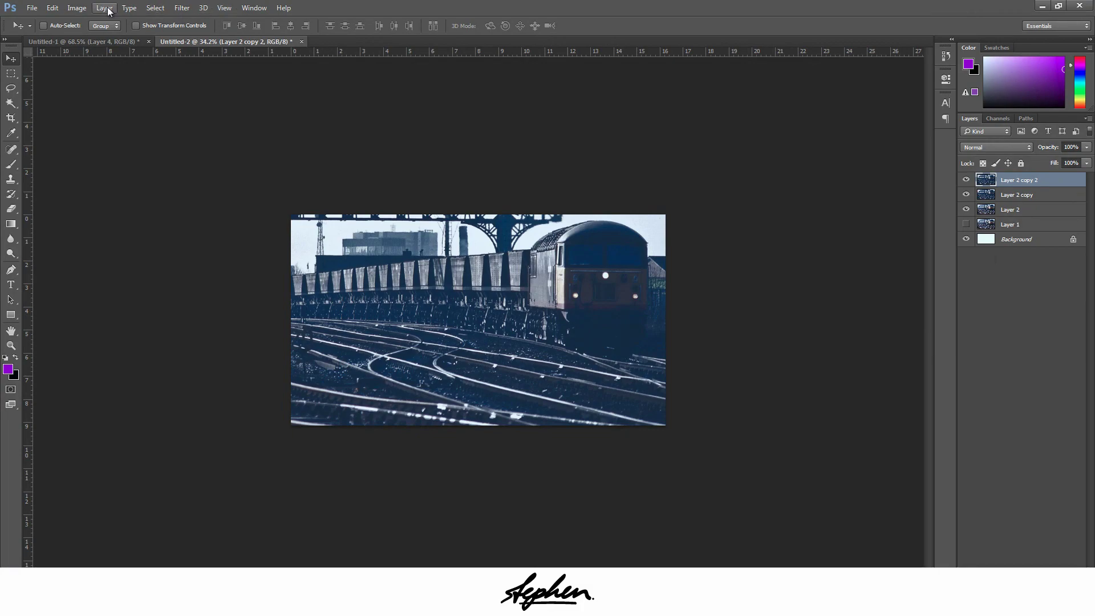
{"action": "left_click", "coordinate": [79, 8]}
{"action": "mouse_move", "coordinate": [91, 36]}
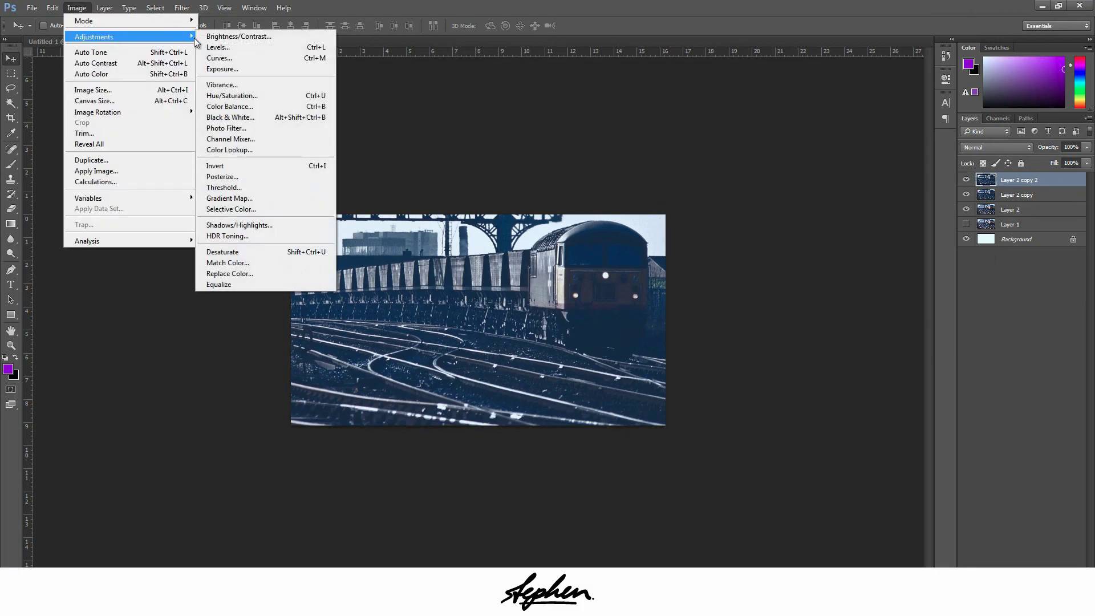
{"action": "left_click", "coordinate": [244, 147]}
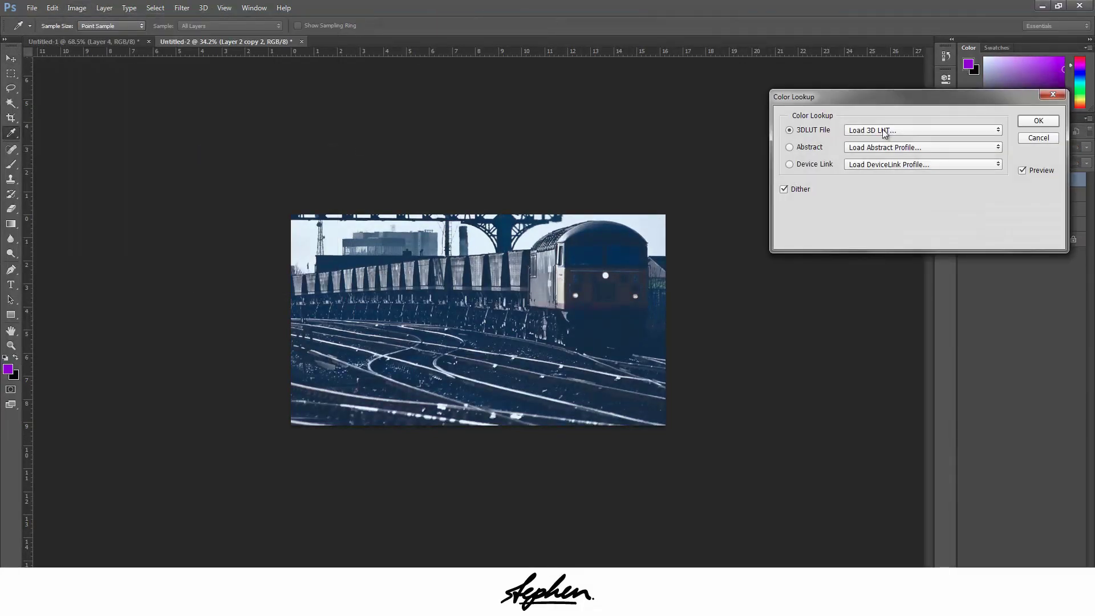
{"action": "left_click", "coordinate": [887, 130]}
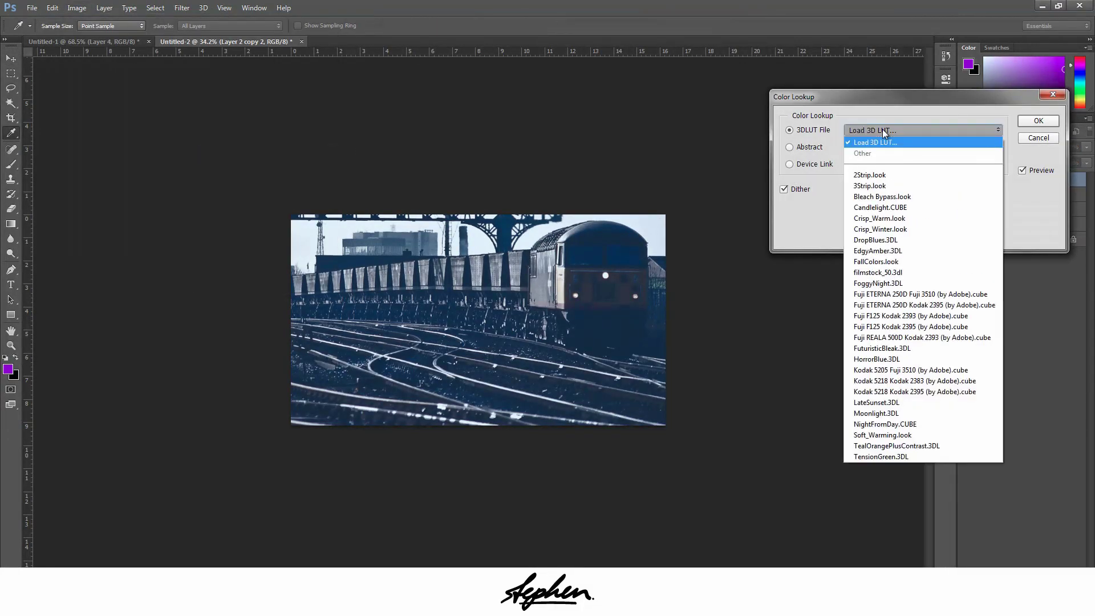
{"action": "left_click", "coordinate": [894, 240]}
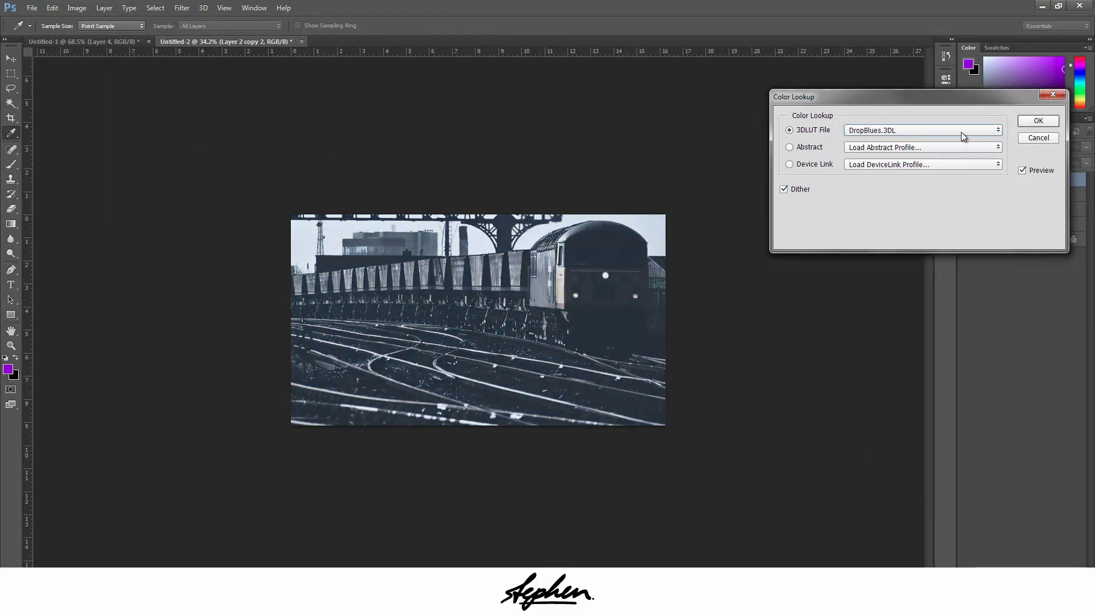
{"action": "left_click", "coordinate": [1038, 121]}
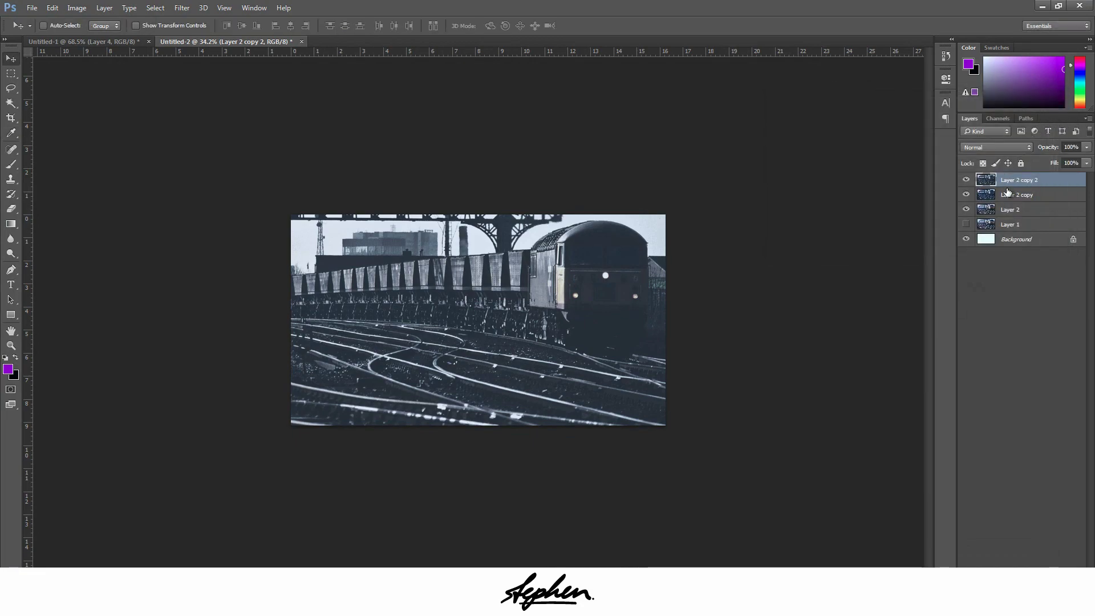
{"action": "key", "text": "ctrl"}
- Duplicate again and apply the FuturisticBleak.3DL colour lookup
{"action": "key", "text": "ctrl+j"}
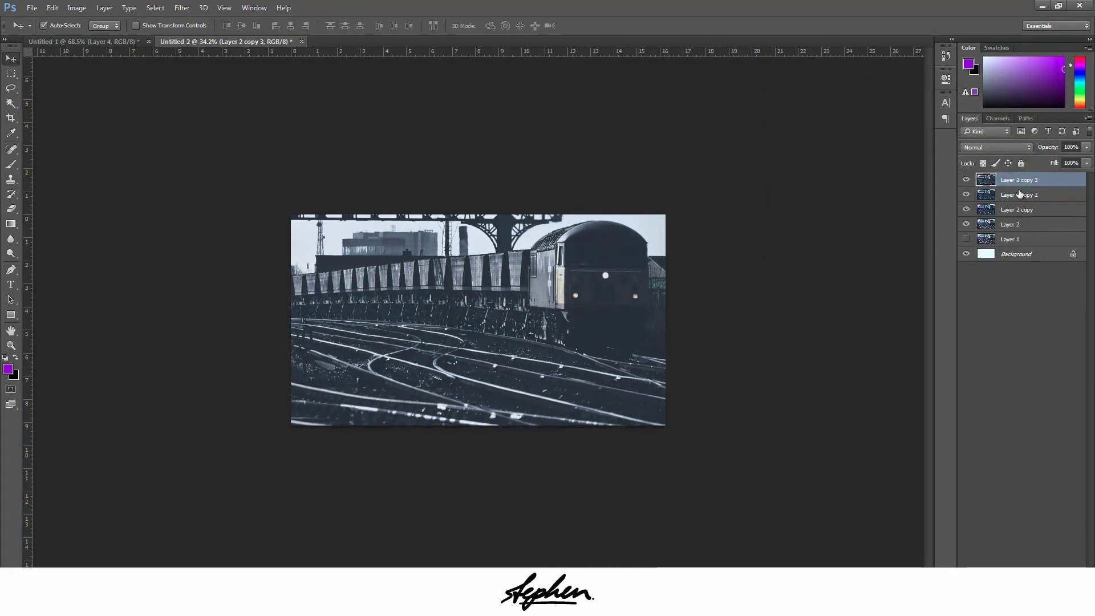
{"action": "left_click", "coordinate": [77, 7]}
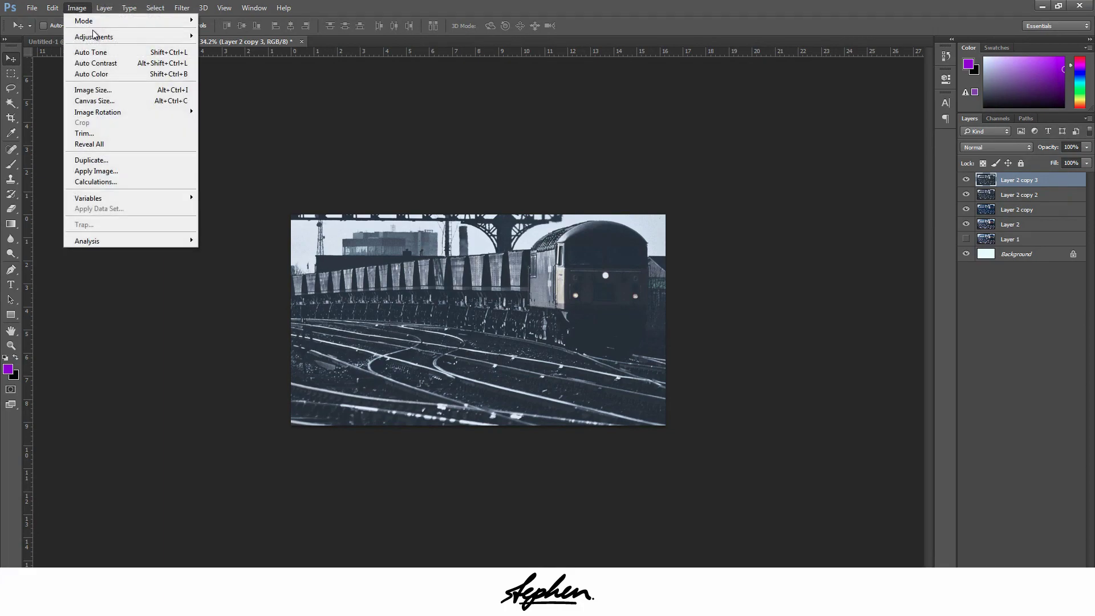
{"action": "mouse_move", "coordinate": [97, 37]}
{"action": "left_click", "coordinate": [234, 150]}
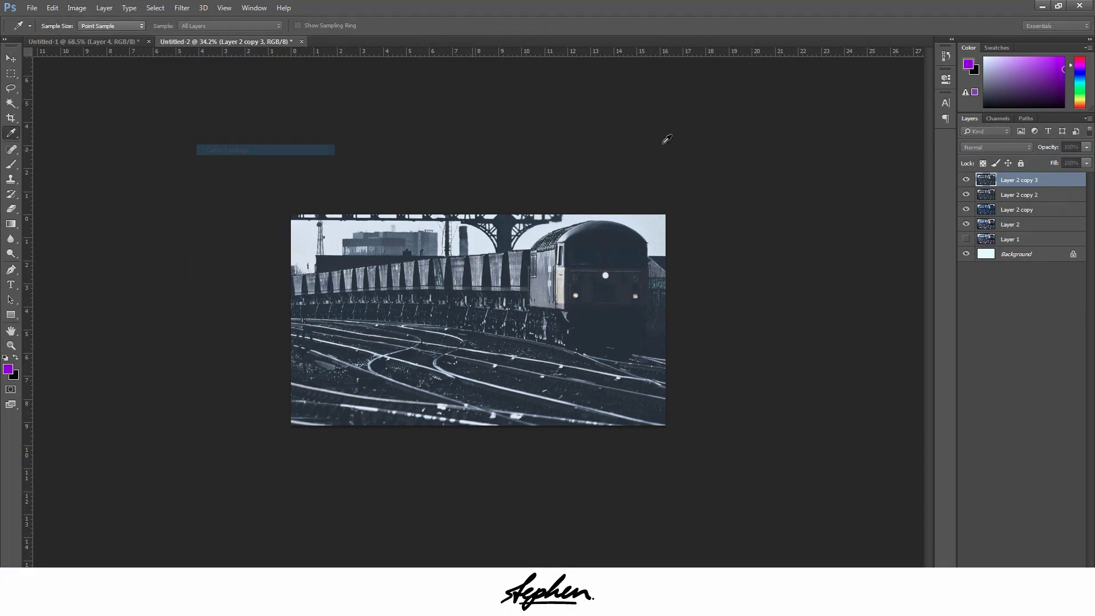
{"action": "left_click", "coordinate": [900, 130]}
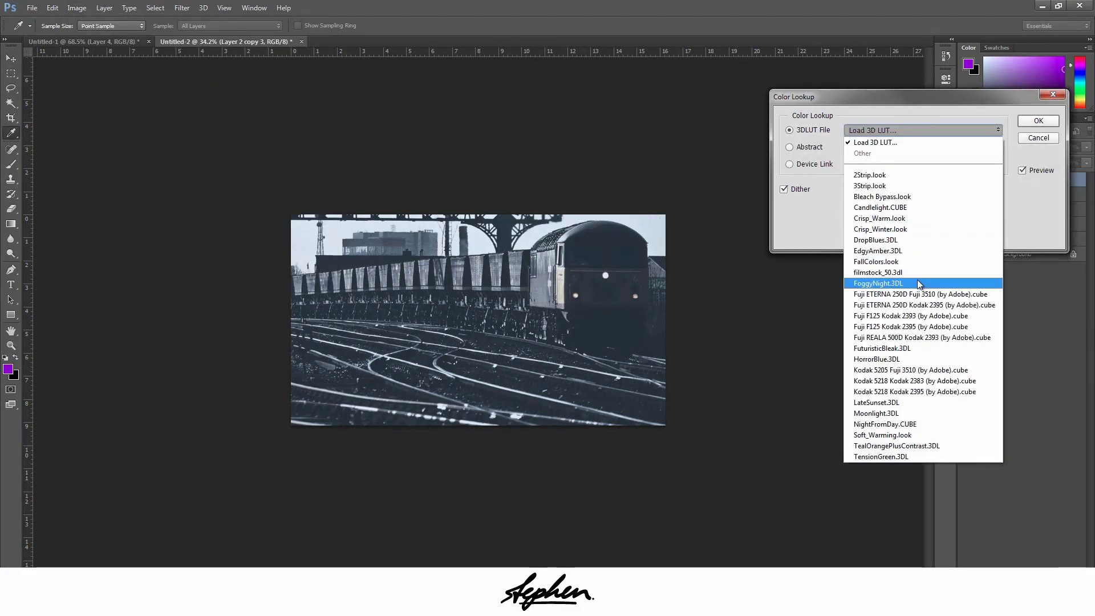
{"action": "left_click", "coordinate": [907, 353]}
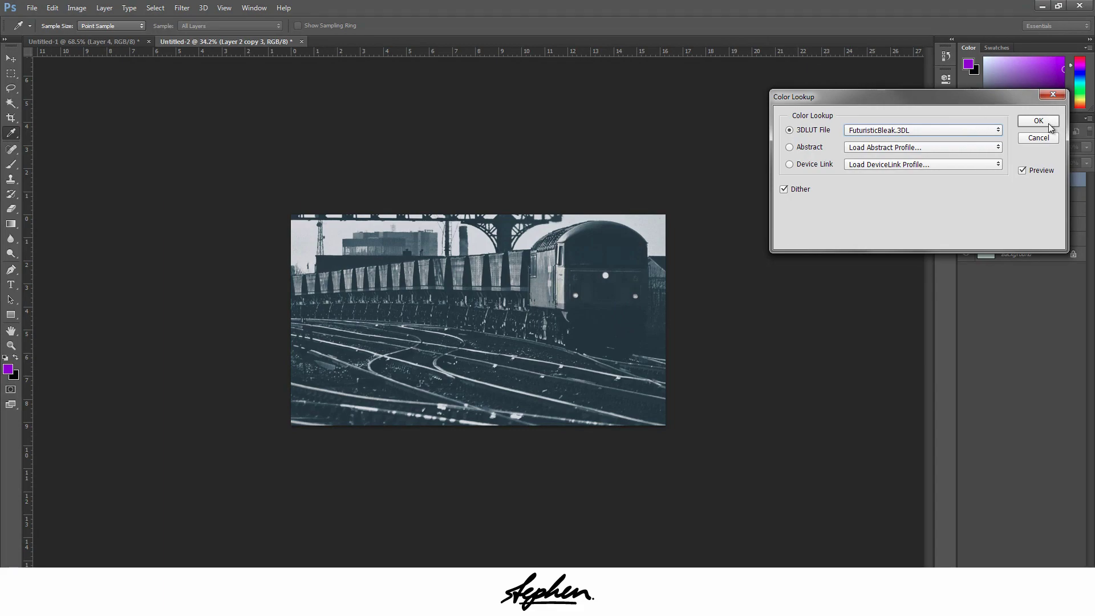
{"action": "left_click", "coordinate": [1038, 121]}
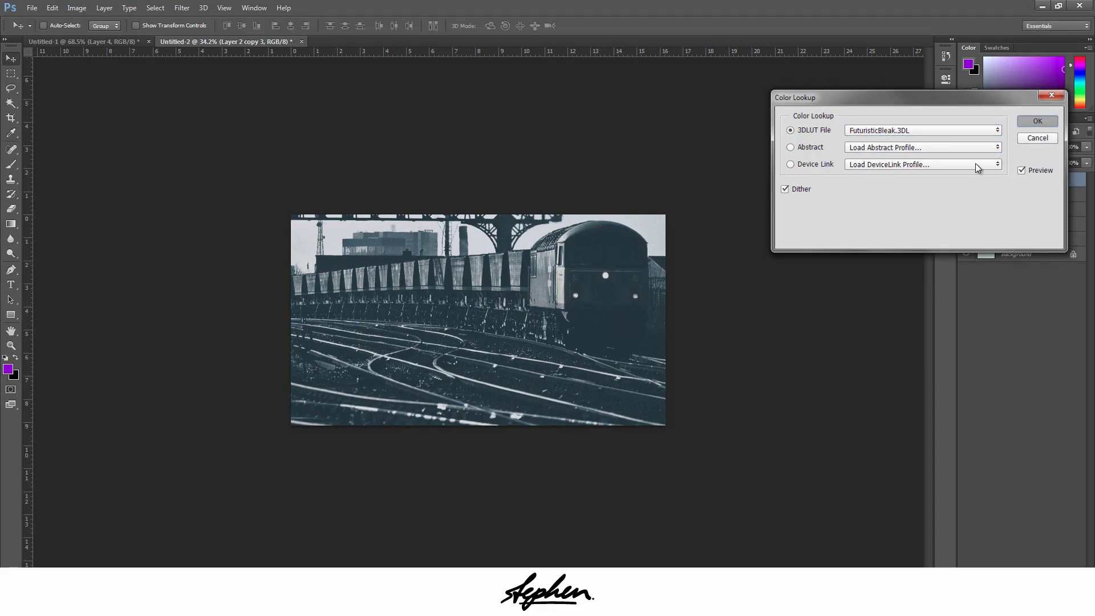
{"action": "key", "text": "v"}
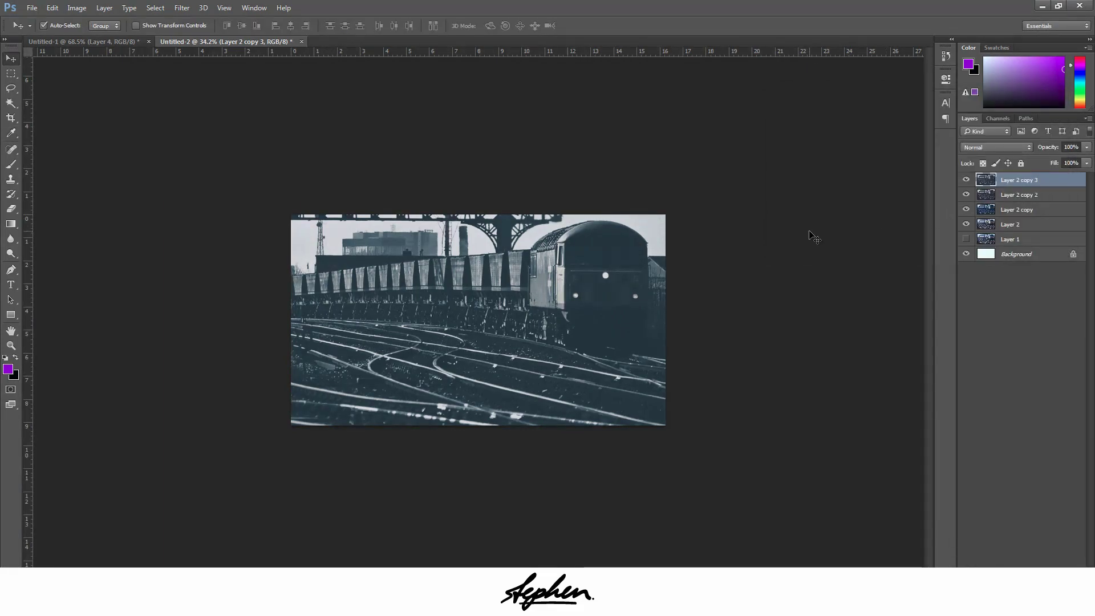
- Duplicate into Layer 2 copy 4 and apply the Fuji F125 Kodak 2395 colour lookup
{"action": "key", "text": "ctrl+j"}
{"action": "left_click", "coordinate": [76, 8]}
{"action": "mouse_move", "coordinate": [98, 37]}
{"action": "left_click", "coordinate": [255, 149]}
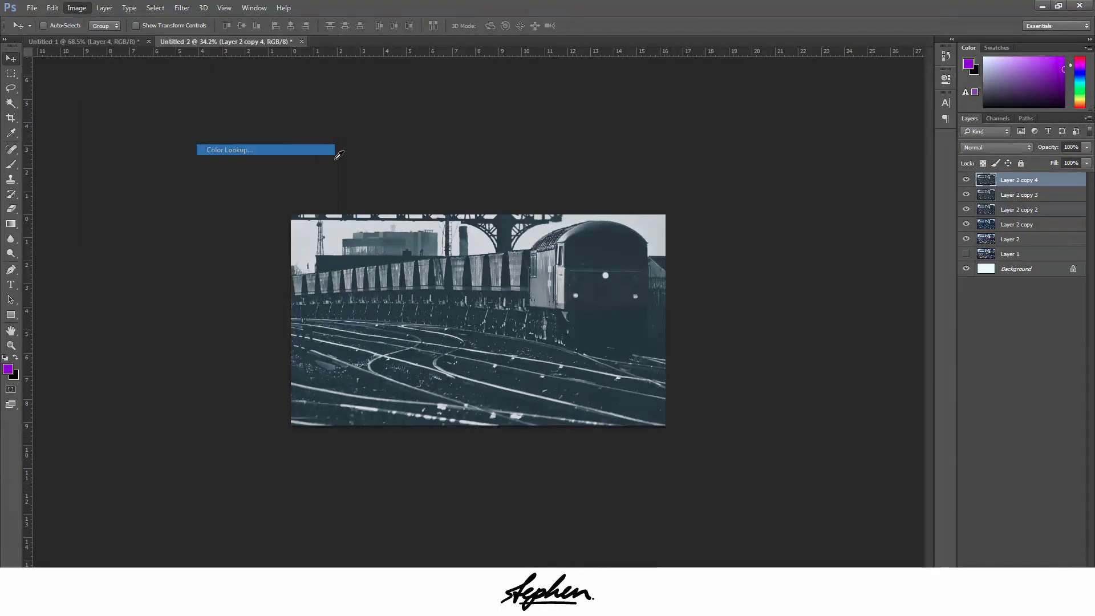
{"action": "left_click", "coordinate": [871, 131]}
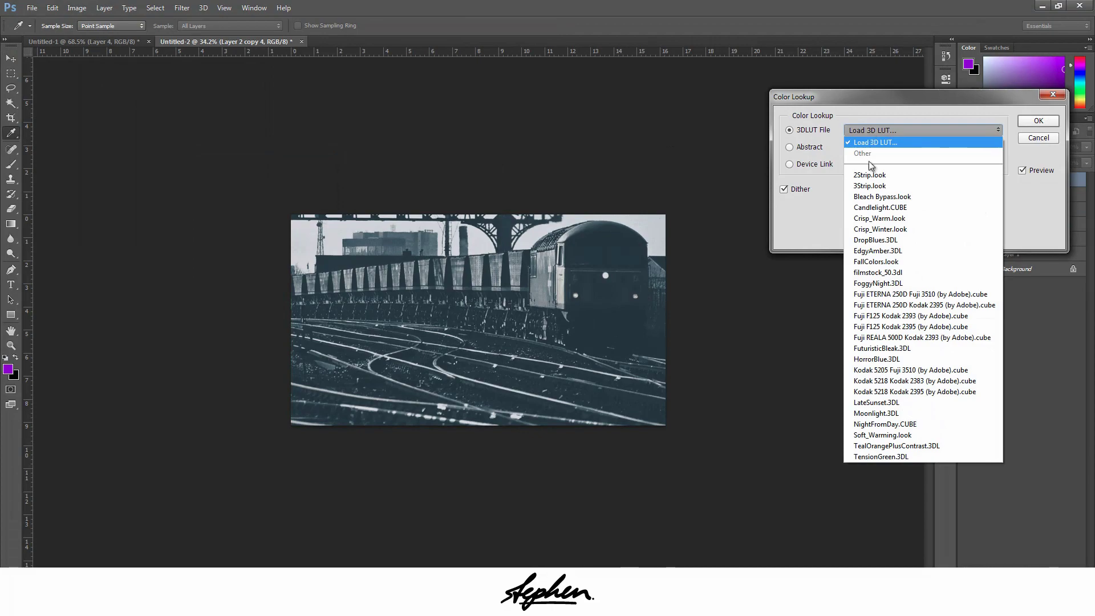
{"action": "left_click", "coordinate": [884, 295]}
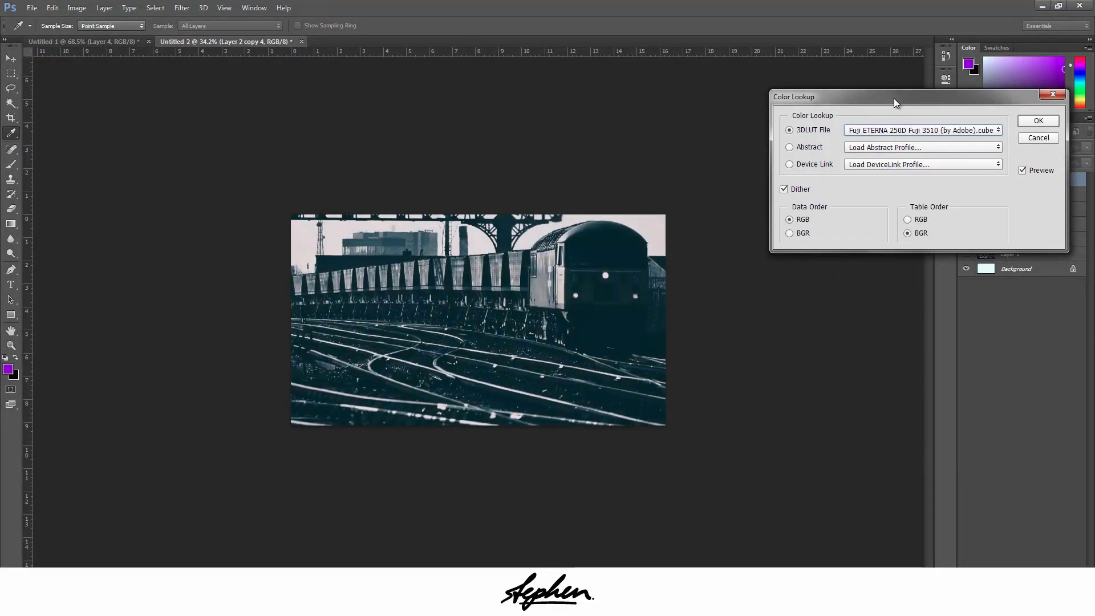
{"action": "key", "text": "Down"}
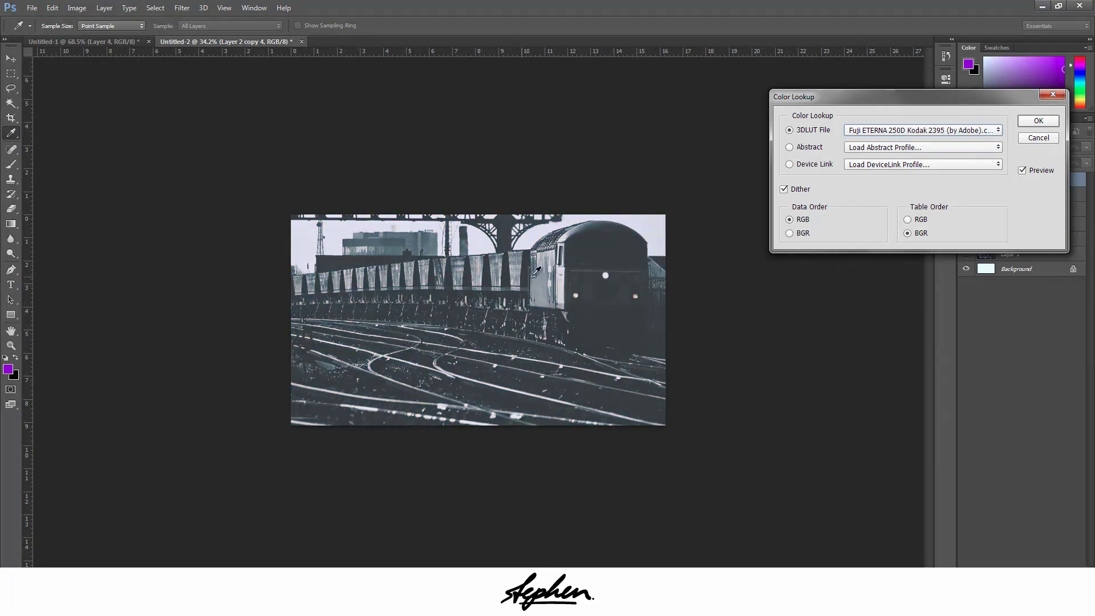
{"action": "key", "text": "Up"}
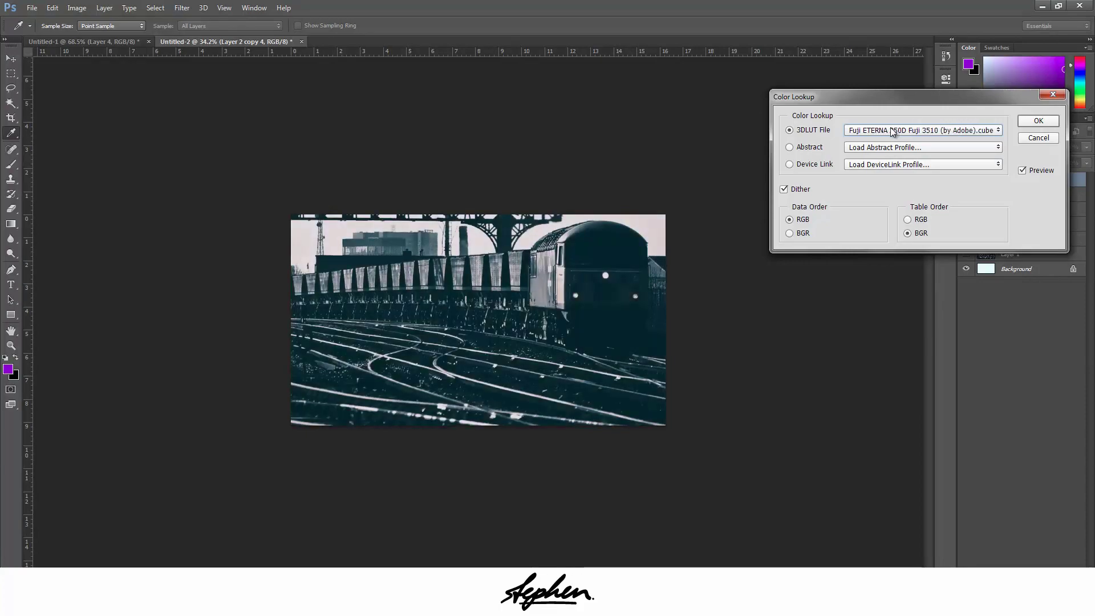
{"action": "key", "text": "Down"}
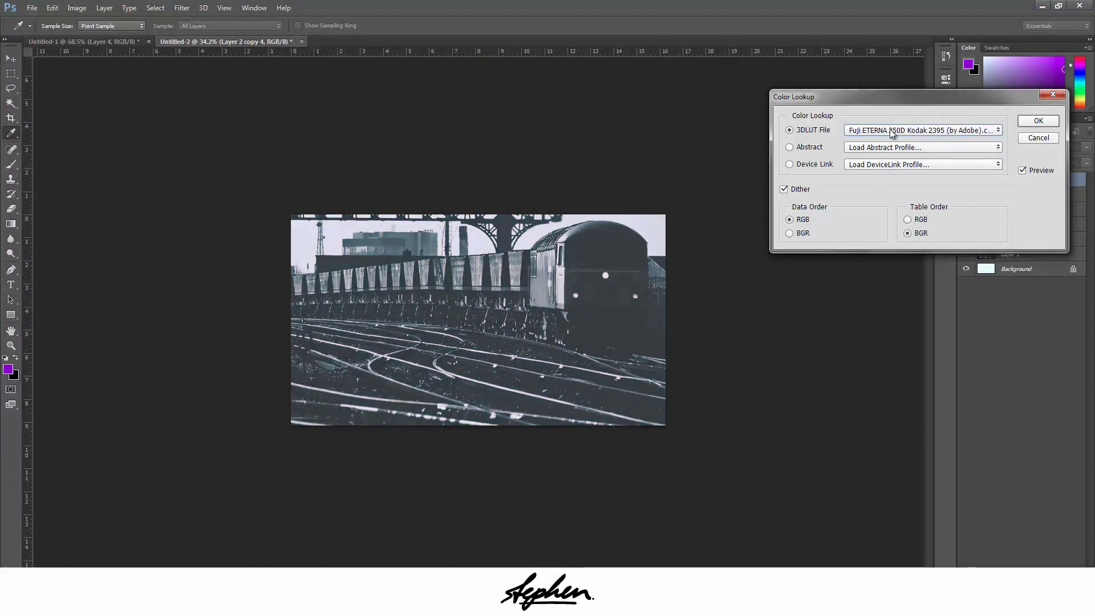
{"action": "key", "text": "Down"}
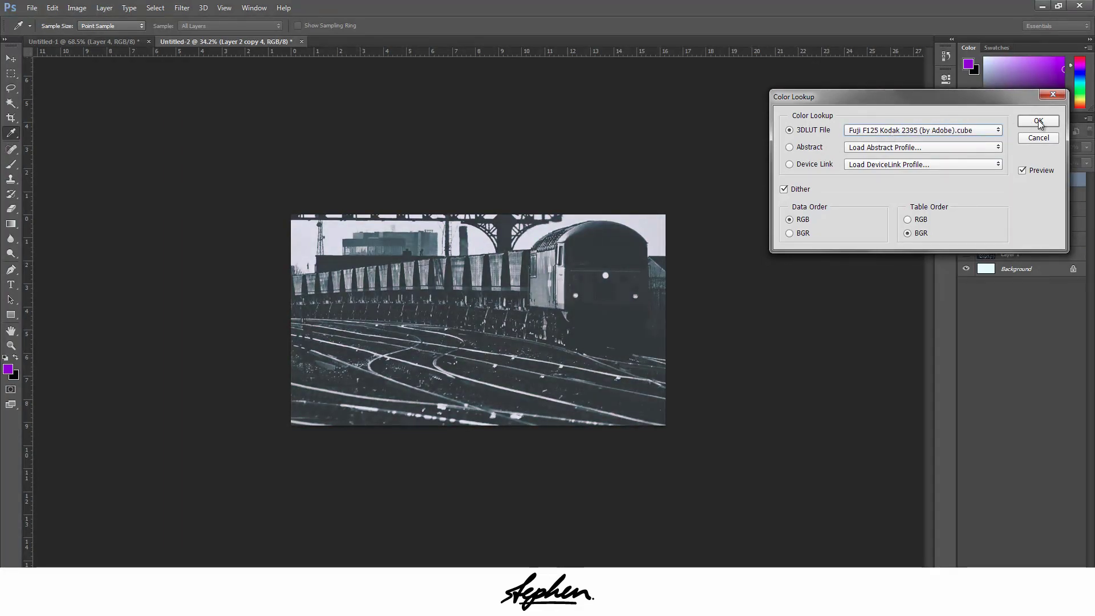
{"action": "left_click", "coordinate": [1037, 120]}
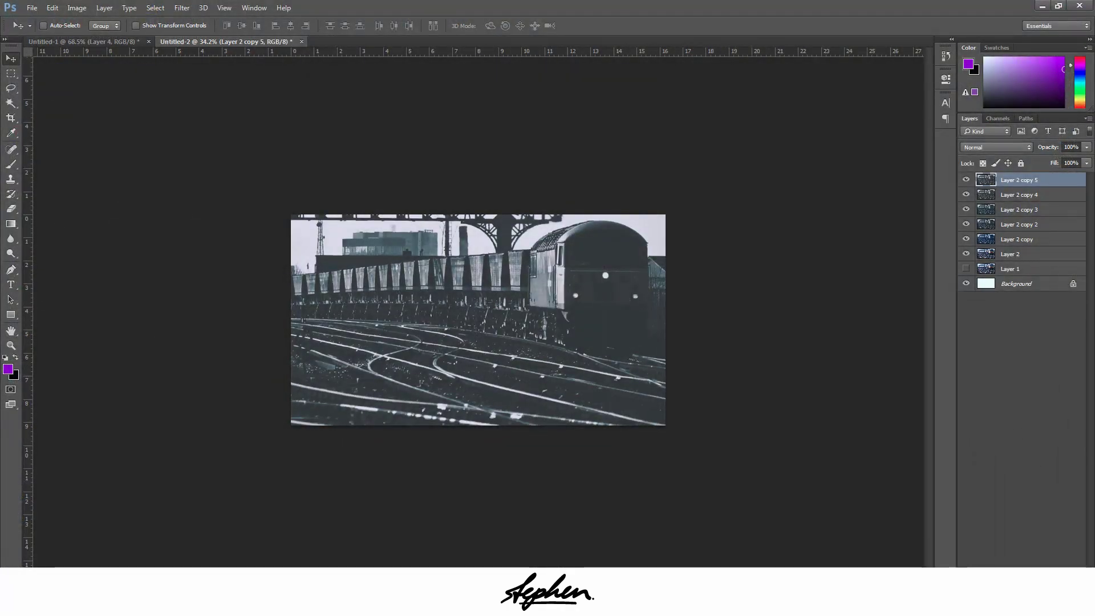
- Add a new Layer 3 and paint soft purple over the photo's top-left area
{"action": "key", "text": "ctrl+shift+alt+n"}
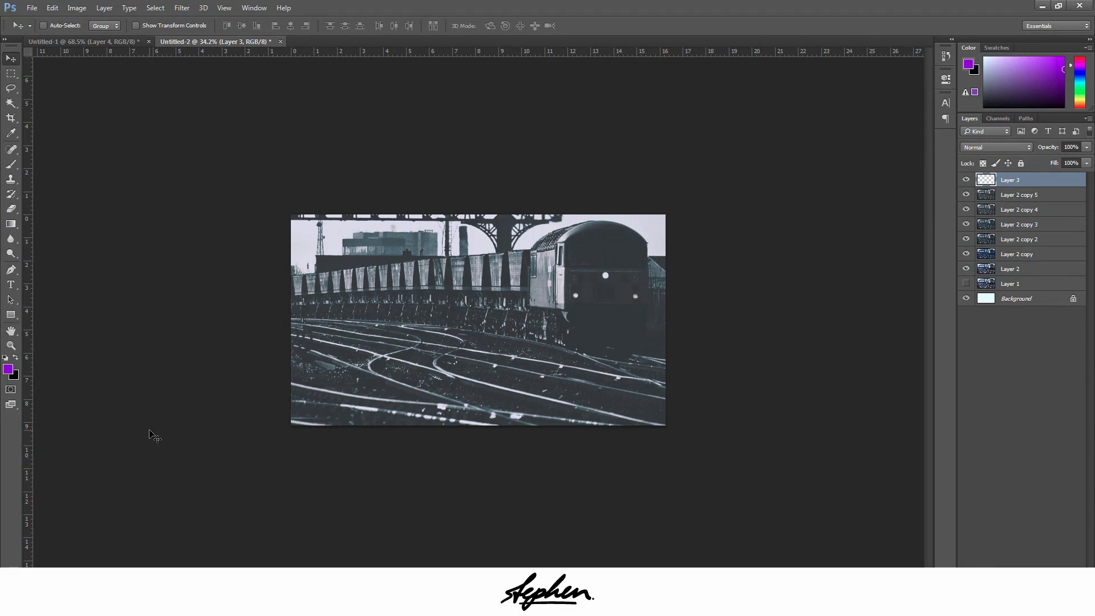
{"action": "key", "text": "b"}
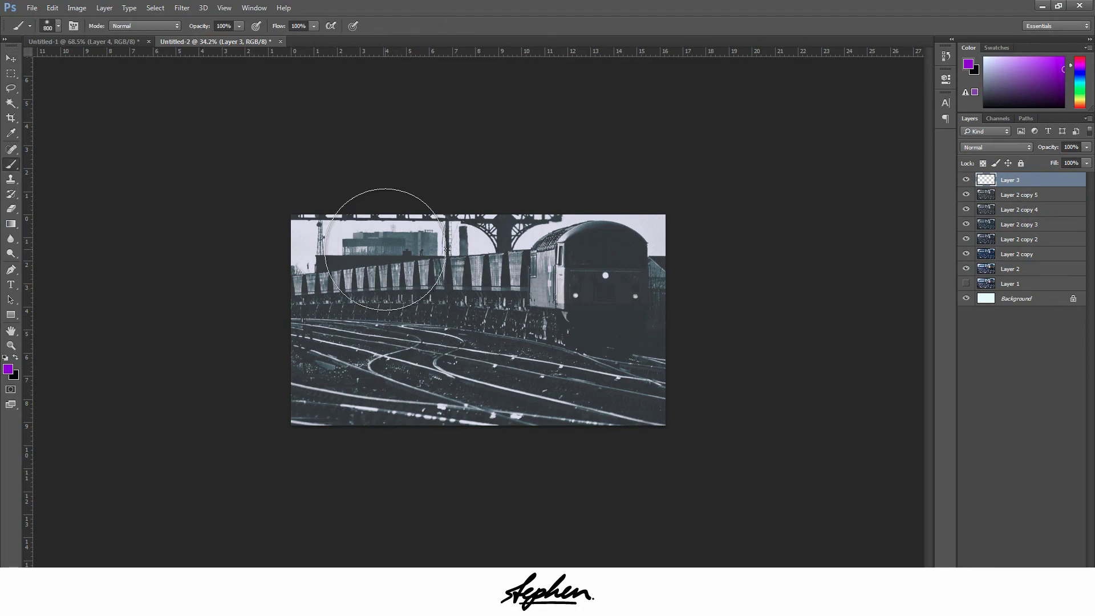
{"action": "right_click", "coordinate": [419, 264]}
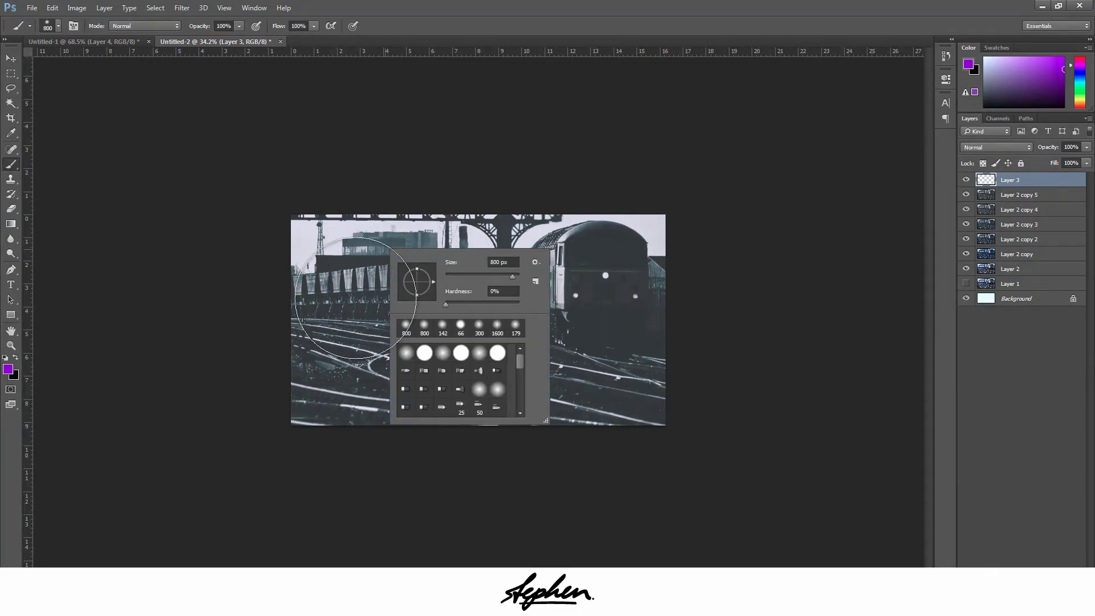
{"action": "left_click", "coordinate": [257, 237]}
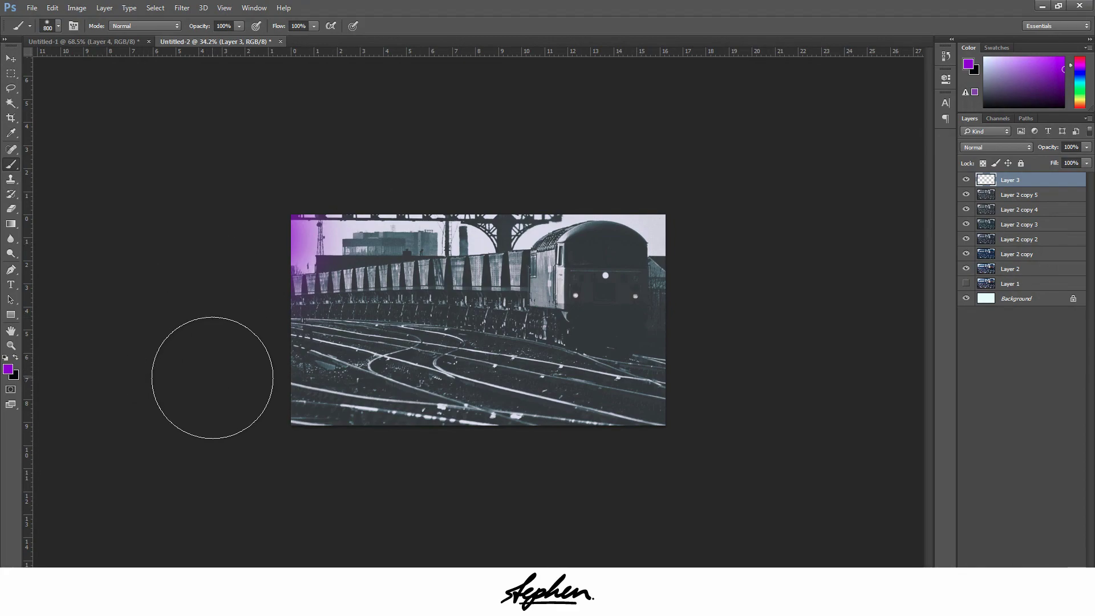
{"action": "mouse_move", "coordinate": [212, 374]}
{"action": "left_mouse_down"}
{"action": "mouse_move", "coordinate": [422, 196]}
{"action": "mouse_move", "coordinate": [246, 333]}
{"action": "mouse_move", "coordinate": [232, 369]}
{"action": "mouse_move", "coordinate": [370, 265]}
{"action": "mouse_move", "coordinate": [570, 229]}
{"action": "mouse_move", "coordinate": [653, 175]}
{"action": "mouse_move", "coordinate": [573, 189]}
{"action": "mouse_move", "coordinate": [327, 275]}
{"action": "mouse_move", "coordinate": [251, 370]}
{"action": "mouse_move", "coordinate": [468, 231]}
{"action": "mouse_move", "coordinate": [616, 196]}
{"action": "left_mouse_up"}
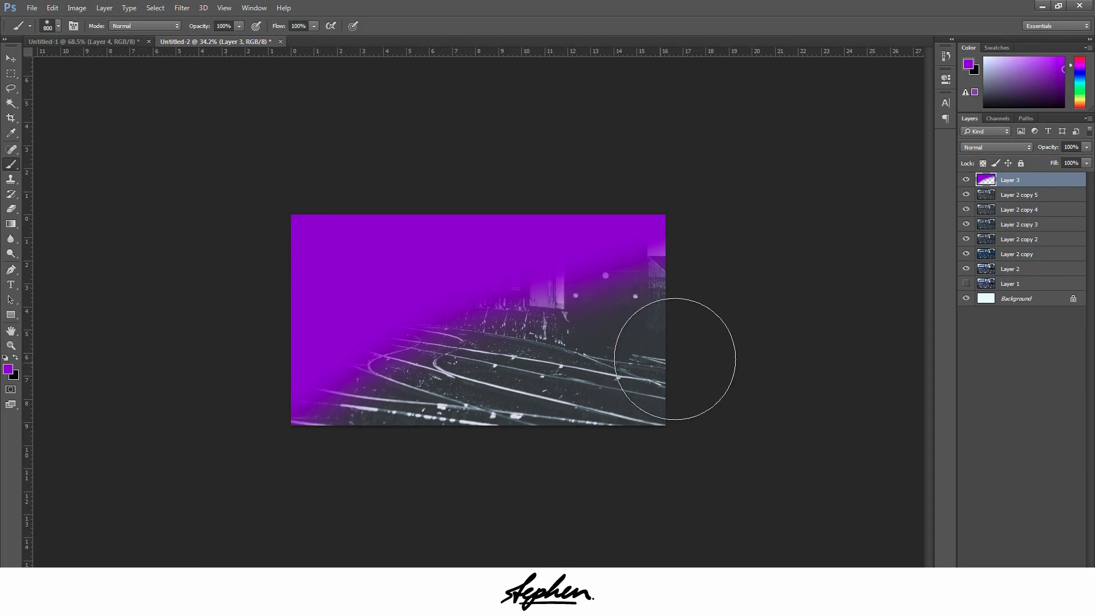
- Switch the brush colour to light blue and paint the lower right
{"action": "left_click", "coordinate": [8, 370]}
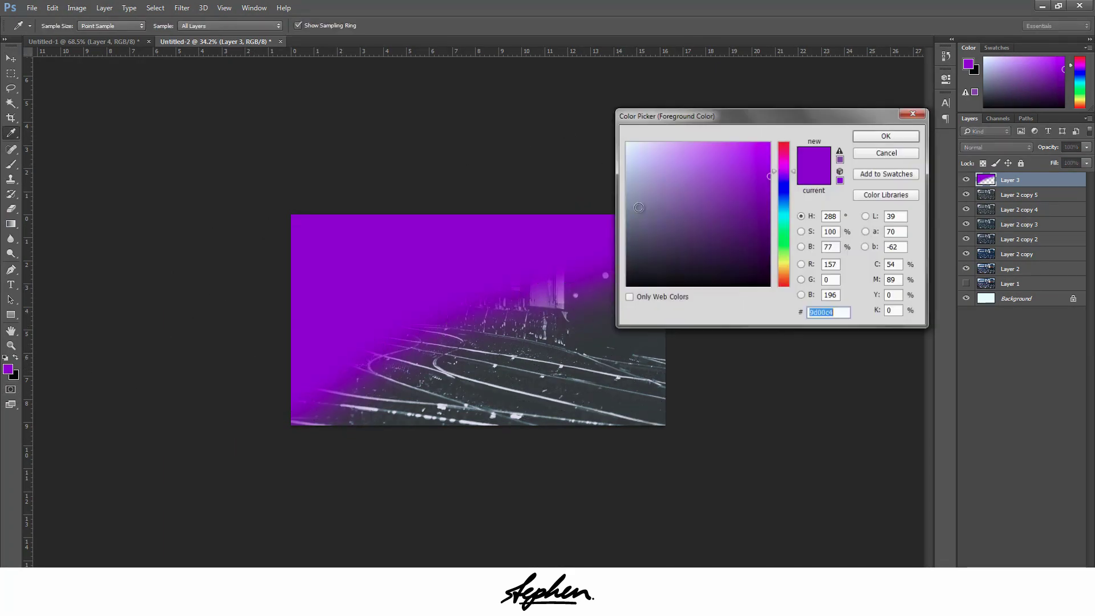
{"action": "left_click_drag", "start_coordinate": [783, 188], "coordinate": [788, 210]}
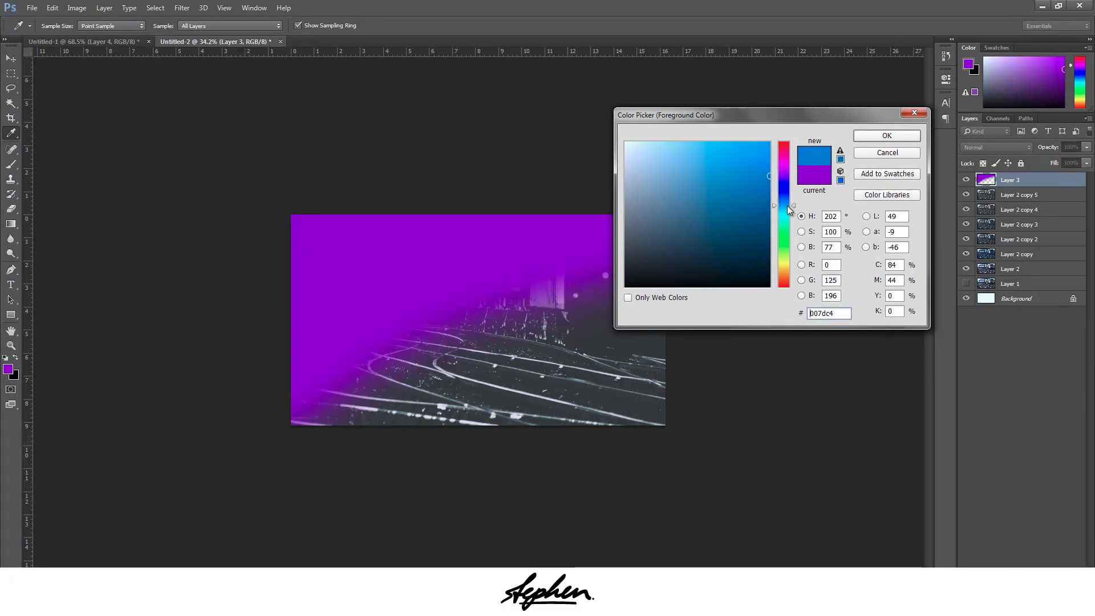
{"action": "left_click", "coordinate": [732, 156]}
{"action": "left_click", "coordinate": [885, 136]}
{"action": "mouse_move", "coordinate": [662, 332]}
{"action": "left_mouse_down"}
{"action": "mouse_move", "coordinate": [506, 484]}
{"action": "mouse_move", "coordinate": [680, 269]}
{"action": "mouse_move", "coordinate": [512, 437]}
{"action": "mouse_move", "coordinate": [734, 302]}
{"action": "mouse_move", "coordinate": [383, 435]}
{"action": "mouse_move", "coordinate": [564, 364]}
{"action": "mouse_move", "coordinate": [299, 484]}
{"action": "mouse_move", "coordinate": [709, 257]}
{"action": "left_mouse_up"}
- Refine the diagonal purple-to-blue edge by repainting with sampled purple and blue
{"action": "left_click", "coordinate": [337, 234], "text": "alt"}
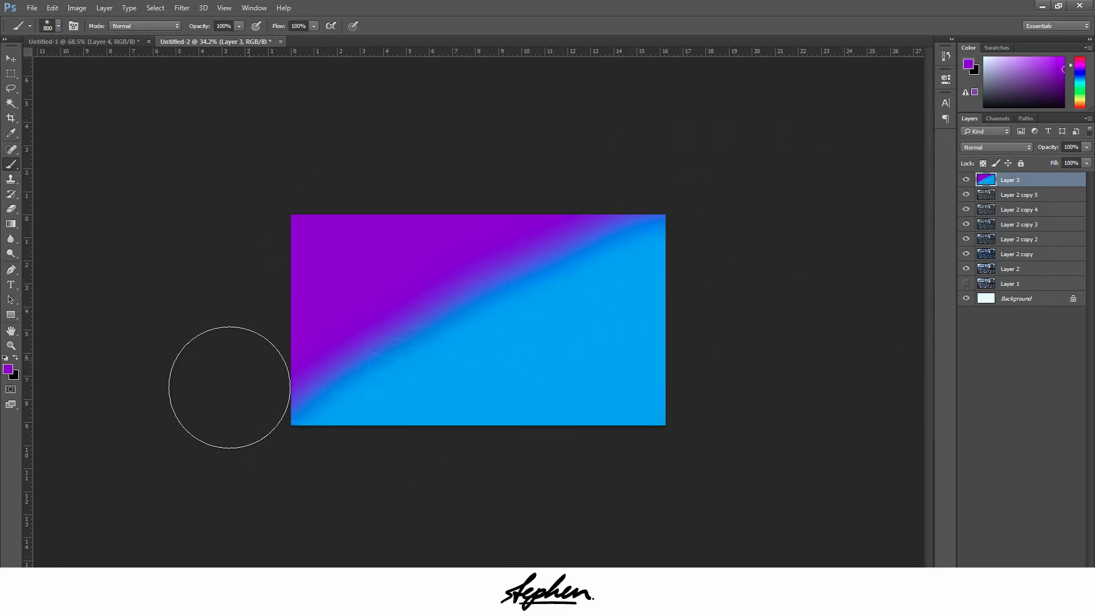
{"action": "mouse_move", "coordinate": [227, 386]}
{"action": "left_mouse_down"}
{"action": "mouse_move", "coordinate": [371, 263]}
{"action": "mouse_move", "coordinate": [573, 164]}
{"action": "mouse_move", "coordinate": [392, 244]}
{"action": "mouse_move", "coordinate": [601, 173]}
{"action": "mouse_move", "coordinate": [338, 275]}
{"action": "mouse_move", "coordinate": [220, 183]}
{"action": "left_mouse_up"}
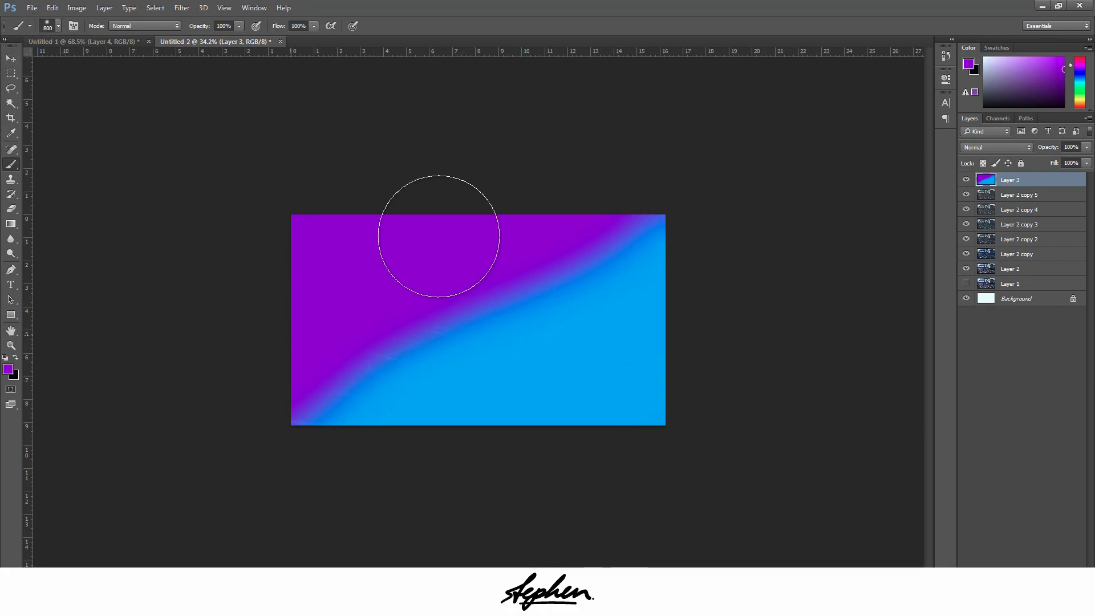
{"action": "left_click_drag", "start_coordinate": [266, 346], "coordinate": [439, 238]}
{"action": "left_click", "coordinate": [603, 380], "text": "alt"}
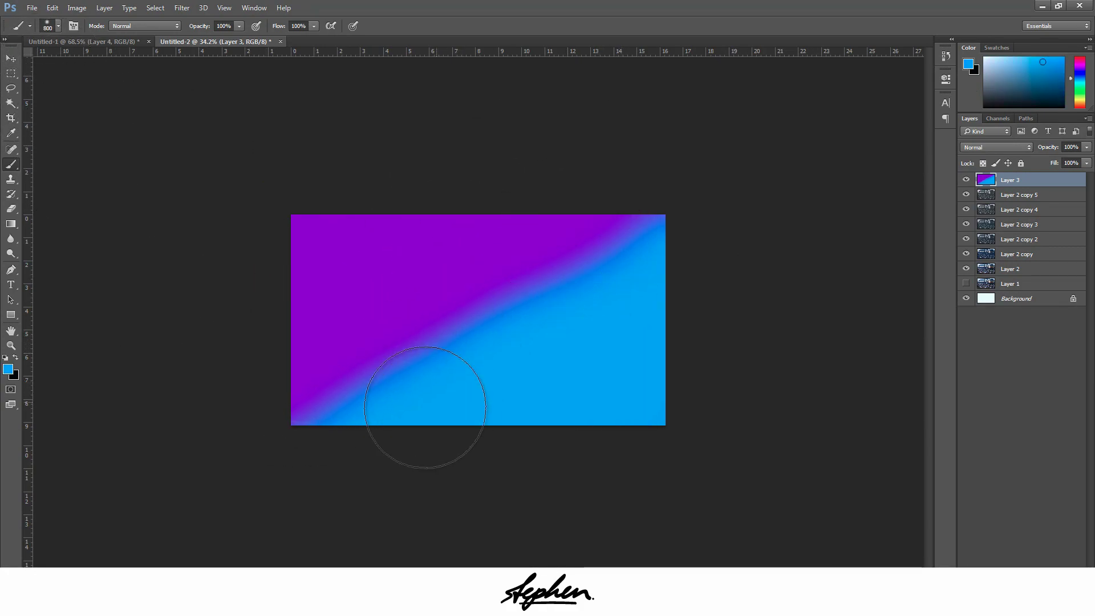
{"action": "left_click_drag", "start_coordinate": [367, 435], "coordinate": [527, 371]}
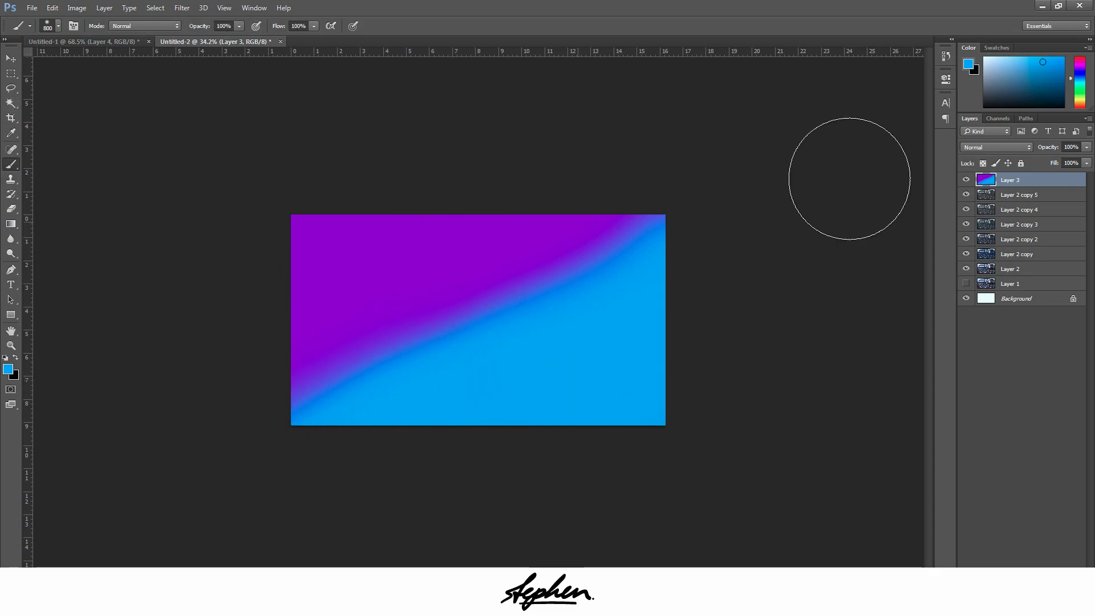
- Apply a Gaussian Blur with a 300-pixel radius to the painted Layer 3
{"action": "left_click", "coordinate": [182, 8]}
{"action": "mouse_move", "coordinate": [218, 133]}
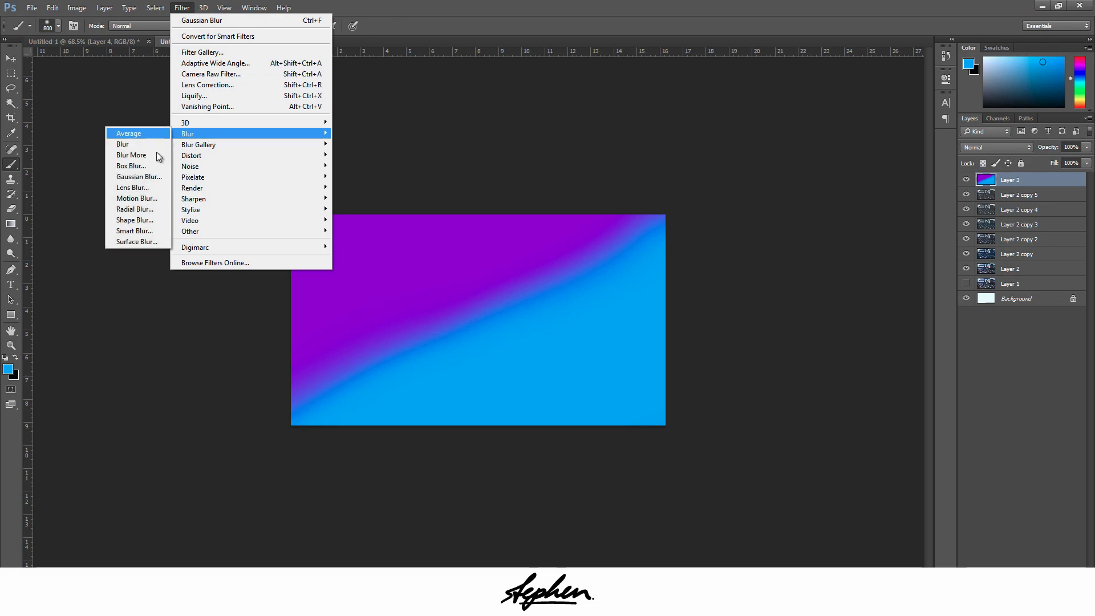
{"action": "left_click", "coordinate": [138, 176]}
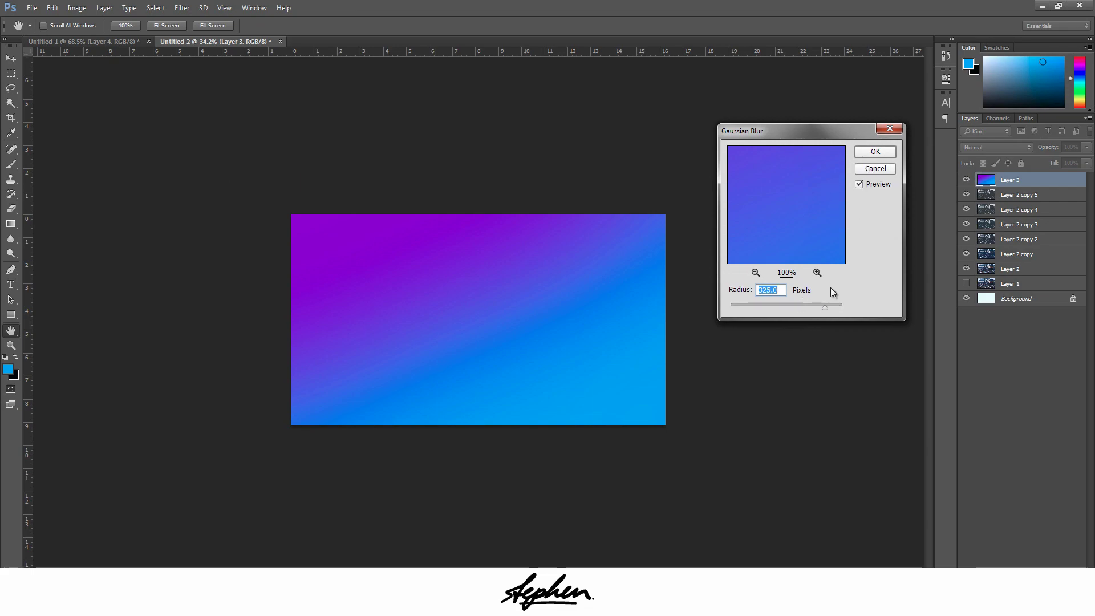
{"action": "left_click_drag", "start_coordinate": [826, 309], "coordinate": [824, 308]}
{"action": "type", "text": "2"}
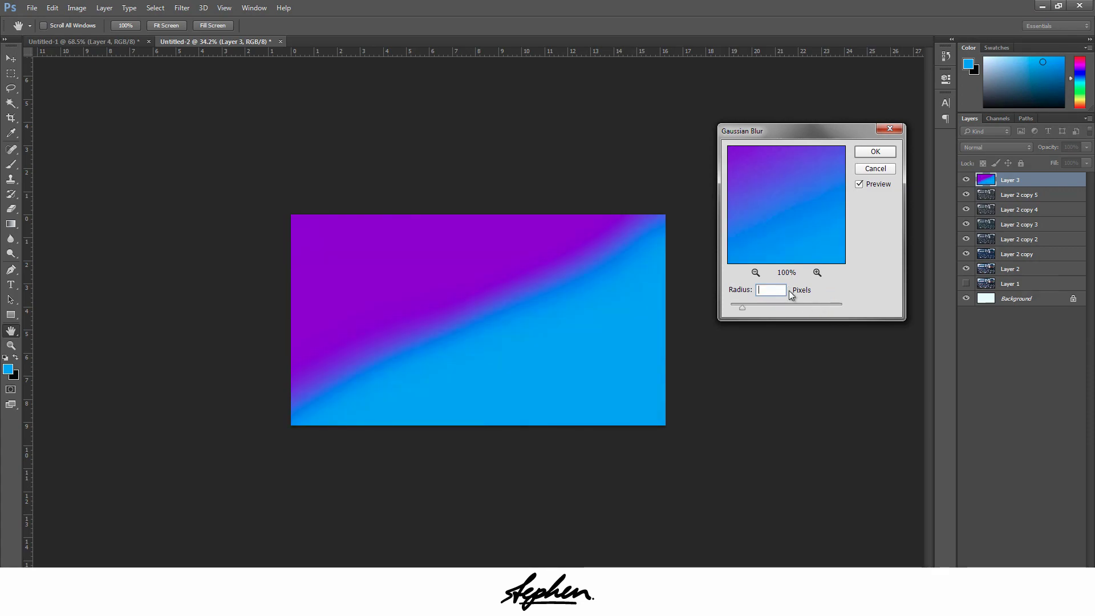
{"action": "type", "text": "00"}
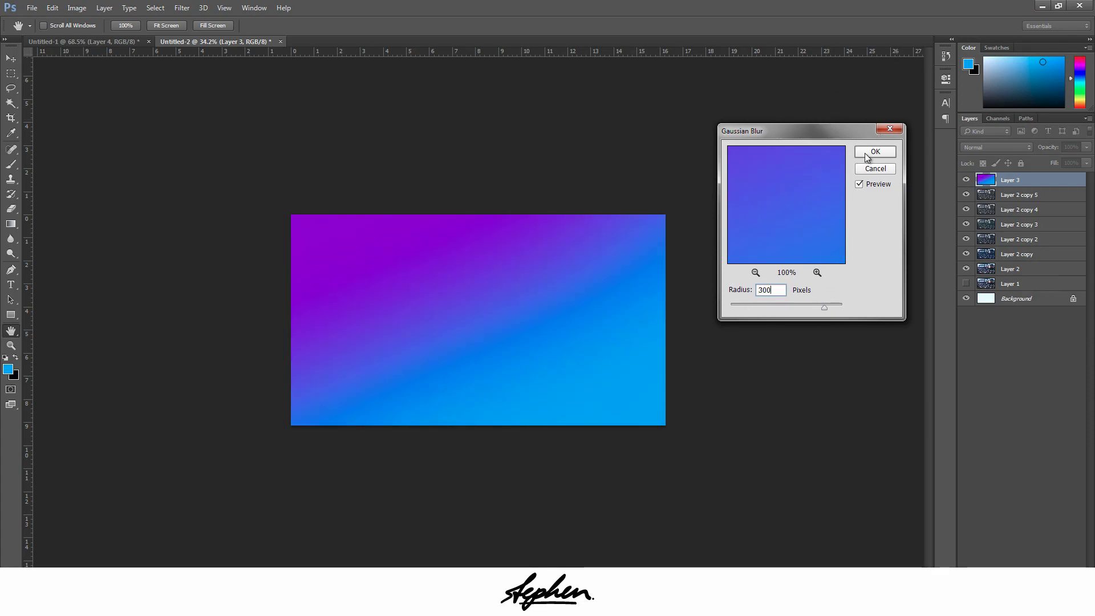
{"action": "left_click", "coordinate": [866, 154]}
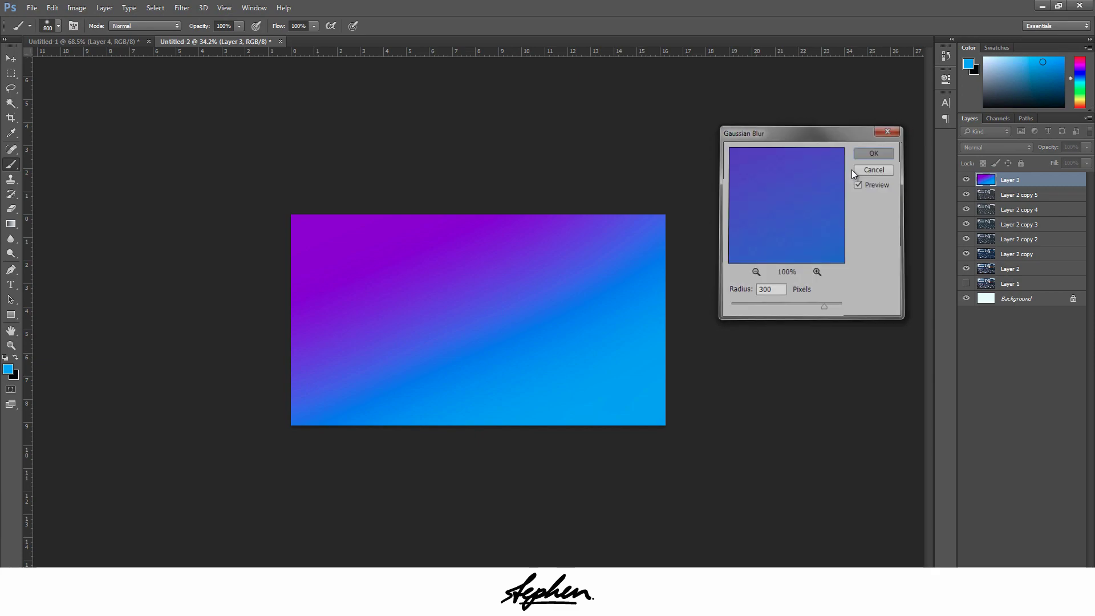
- Set Layer 3 to Overlay blend mode at 25% opacity
{"action": "left_click", "coordinate": [11, 59]}
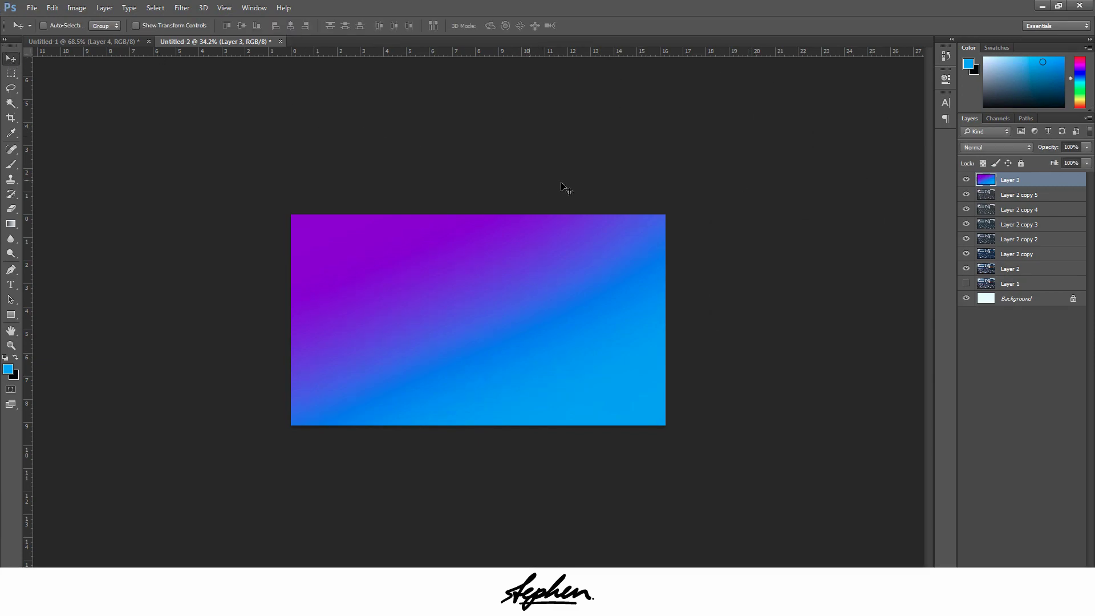
{"action": "left_click", "coordinate": [983, 146]}
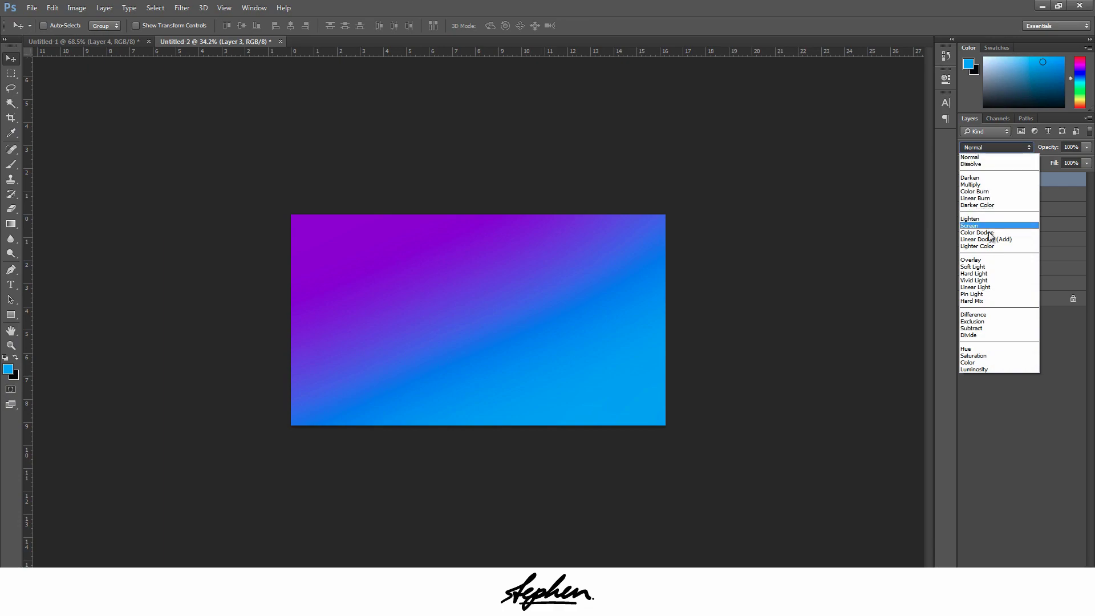
{"action": "left_click", "coordinate": [983, 261]}
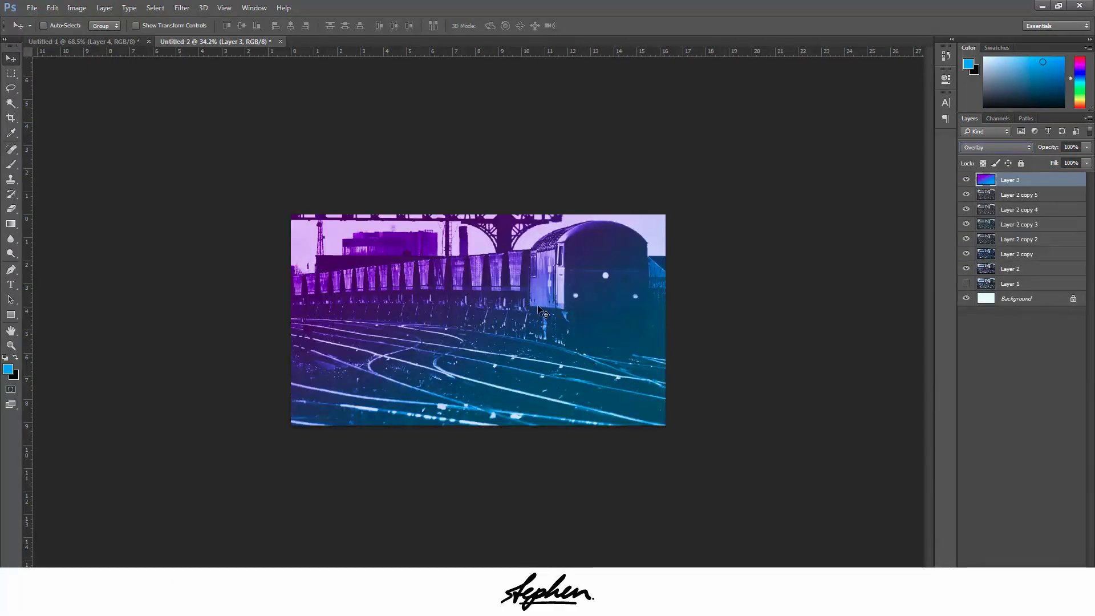
{"action": "left_click", "coordinate": [1077, 147]}
{"action": "type", "text": "25"}
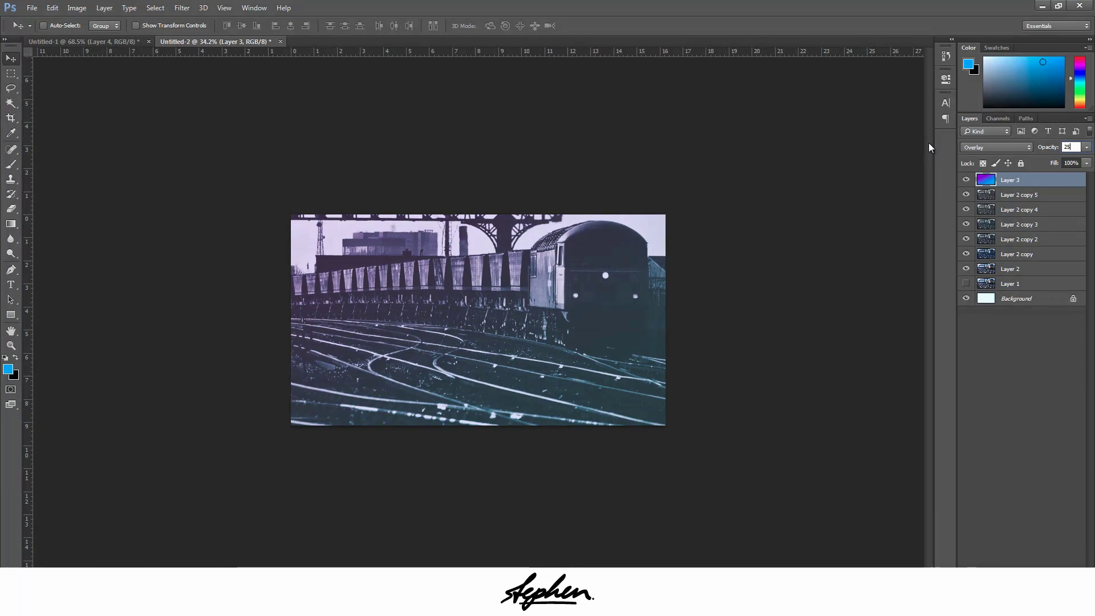
{"action": "key", "text": "Return"}
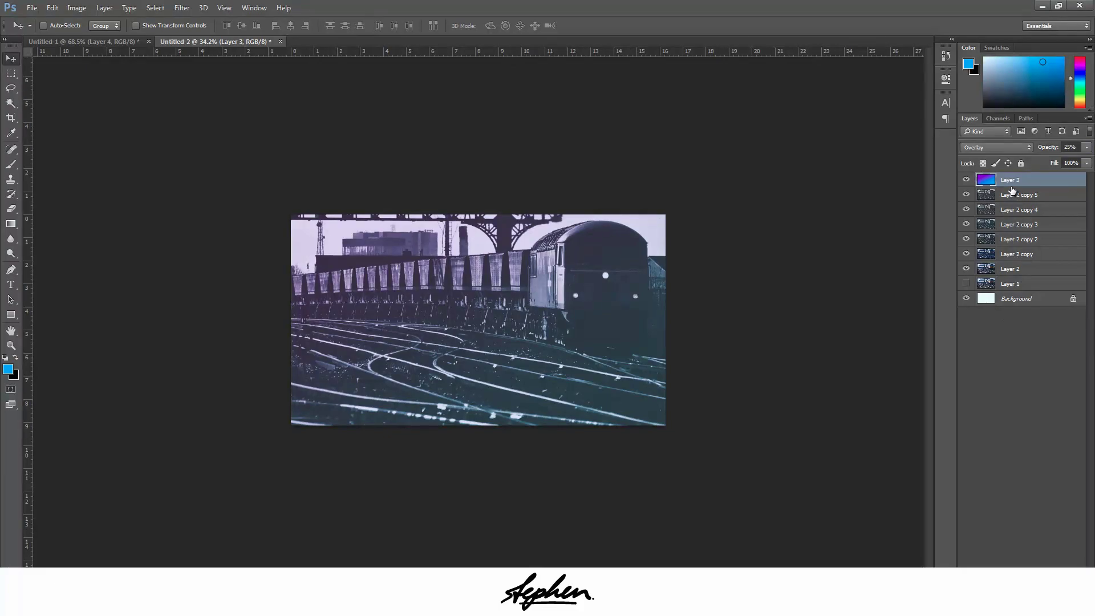
- Duplicate Layers 2 through 3, merge the copies into Layer 3 copy, and hide the originals
{"action": "left_click", "coordinate": [1008, 270], "text": "shift"}
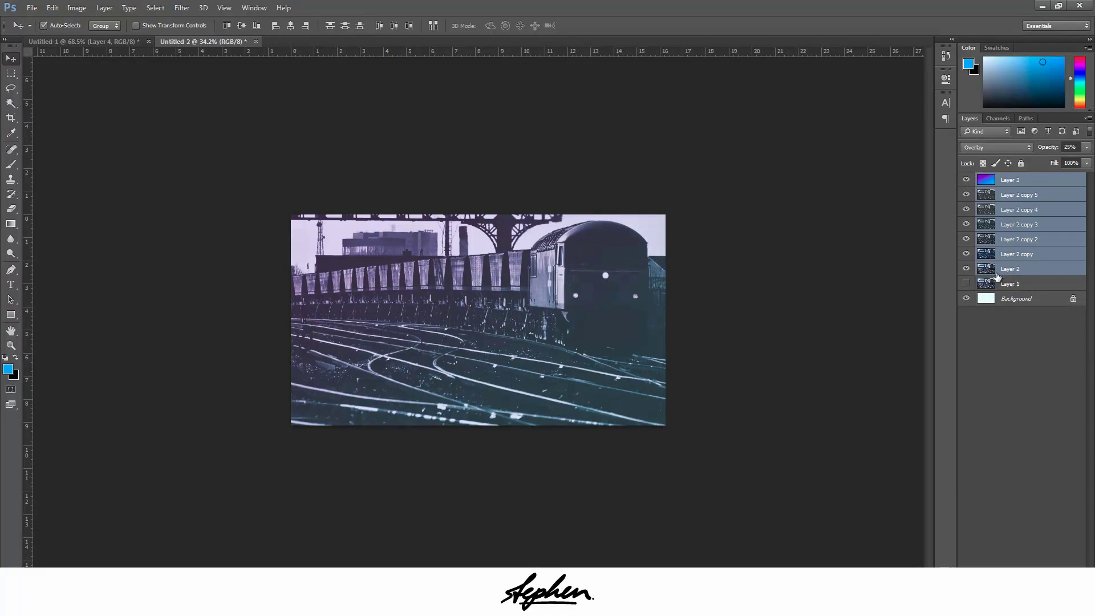
{"action": "key", "text": "ctrl+j"}
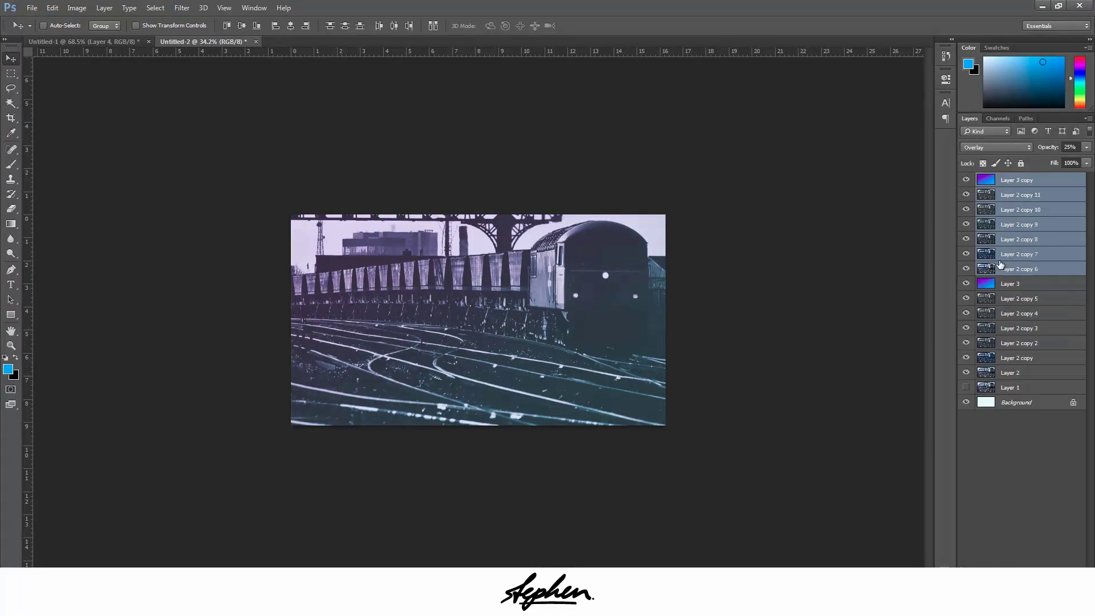
{"action": "right_click", "coordinate": [1032, 223]}
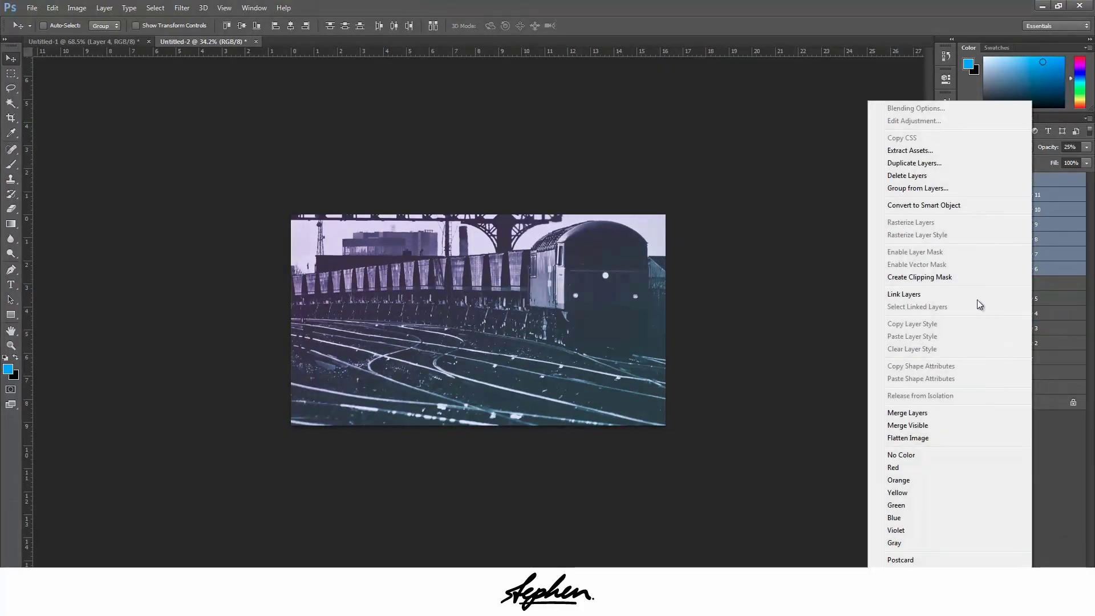
{"action": "left_click", "coordinate": [923, 415]}
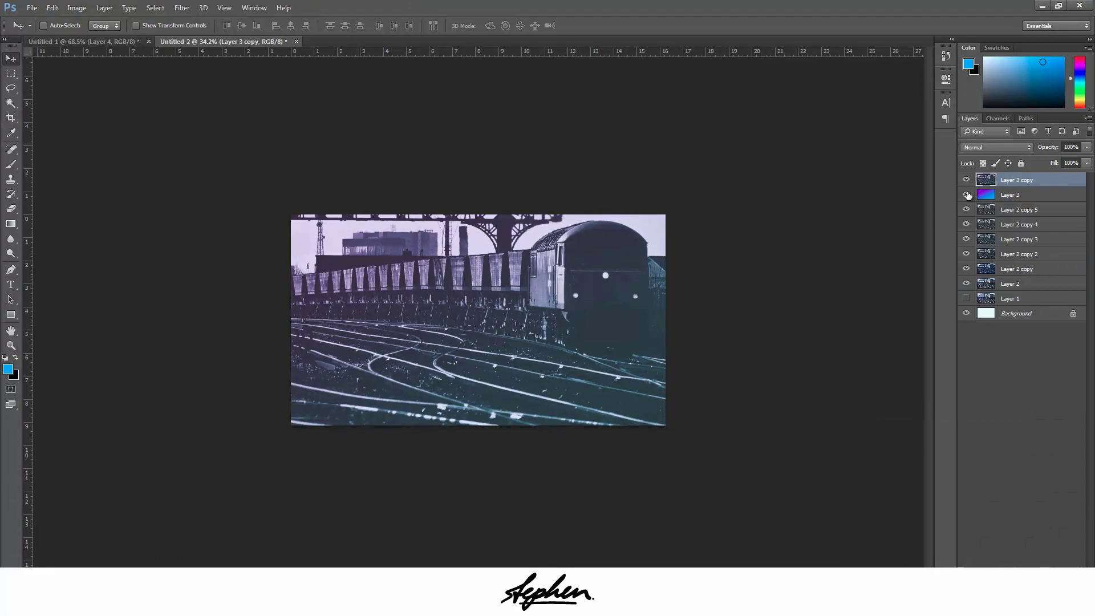
{"action": "left_click_drag", "start_coordinate": [966, 194], "coordinate": [970, 292]}
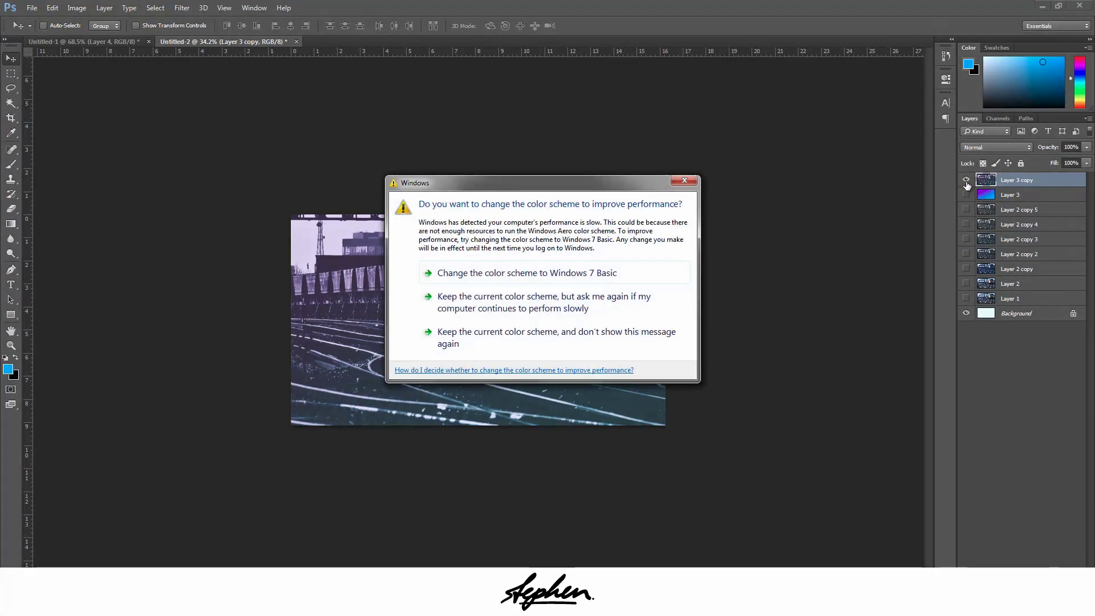
{"action": "left_click", "coordinate": [684, 181]}
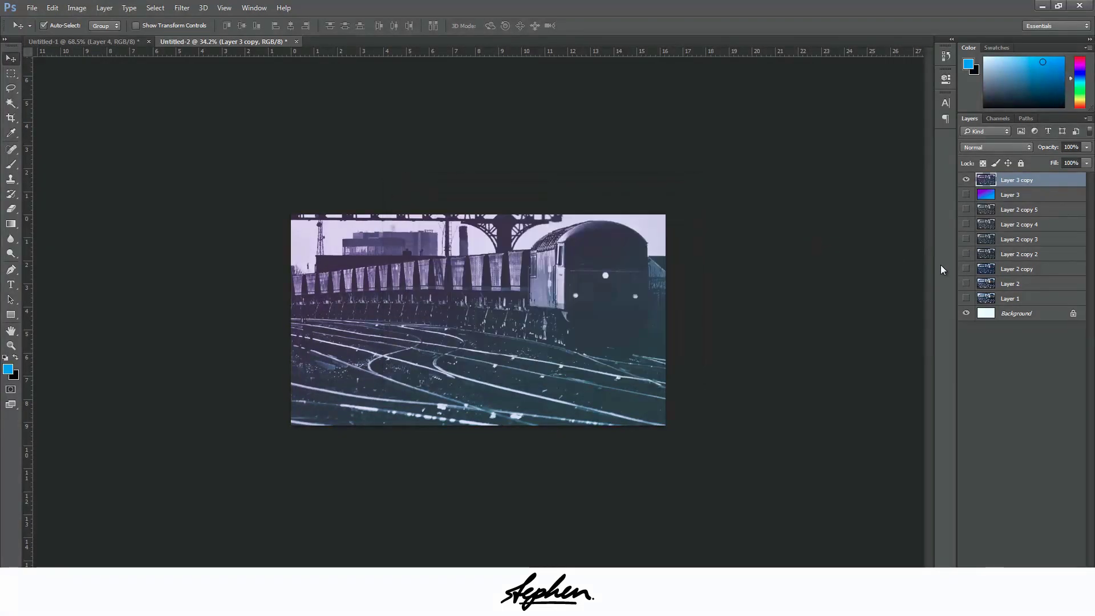
- Duplicate the merged layer and give Layer 3 copy 2 5% Gaussian monochromatic noise
{"action": "key", "text": "ctrl+j"}
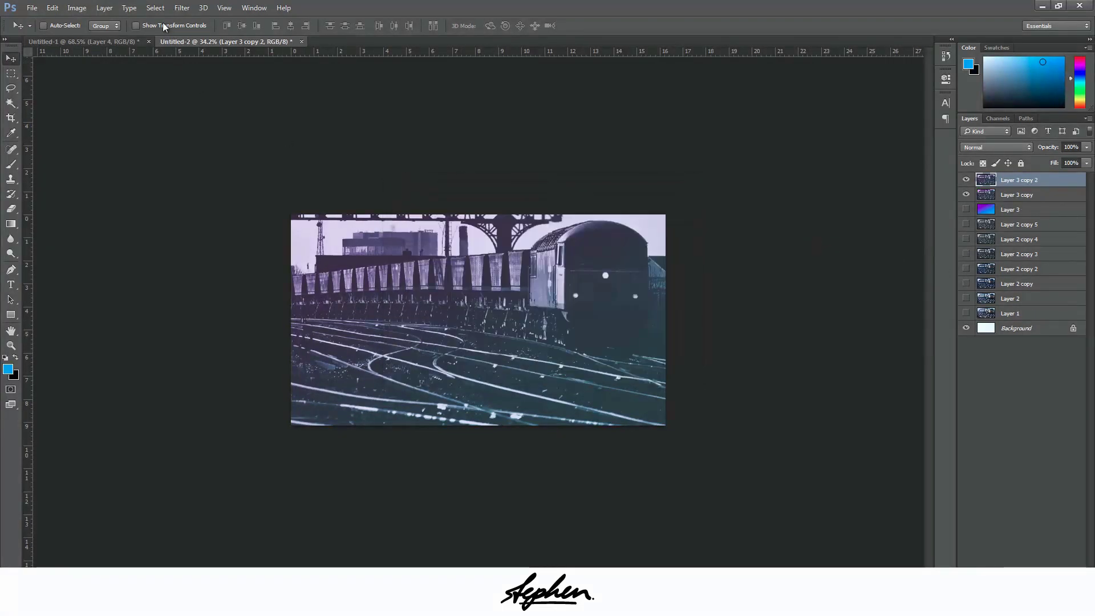
{"action": "left_click", "coordinate": [76, 8]}
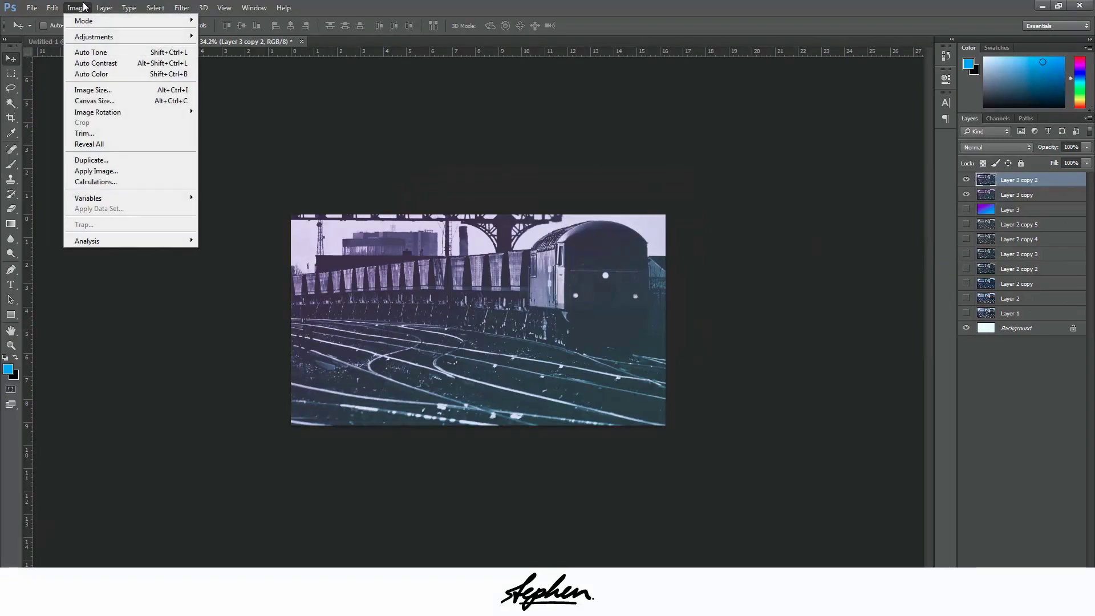
{"action": "mouse_move", "coordinate": [87, 38]}
{"action": "mouse_move", "coordinate": [182, 6]}
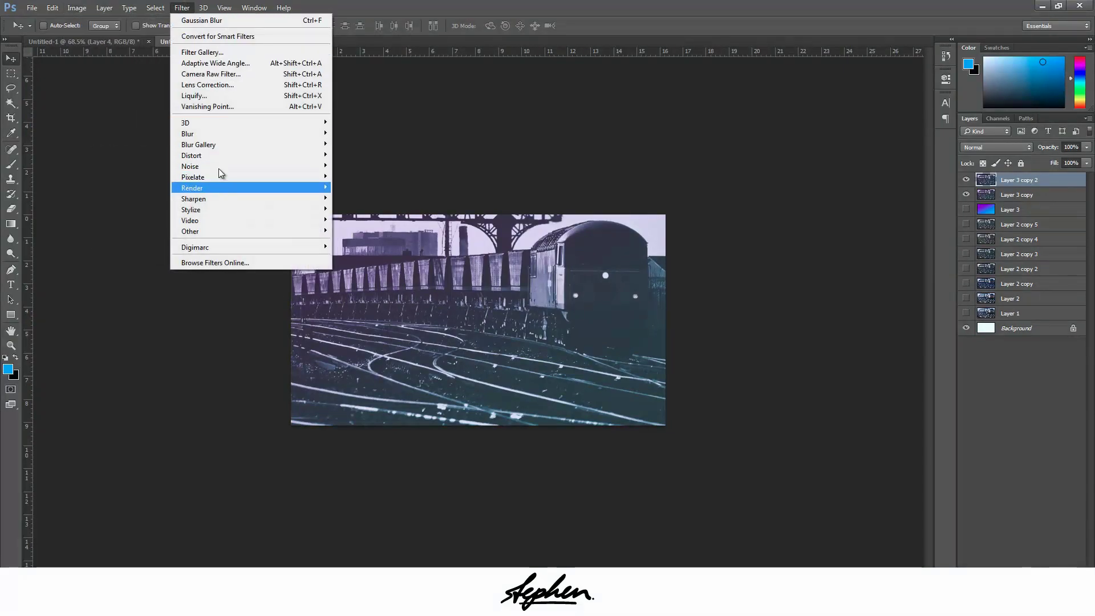
{"action": "left_click", "coordinate": [150, 165]}
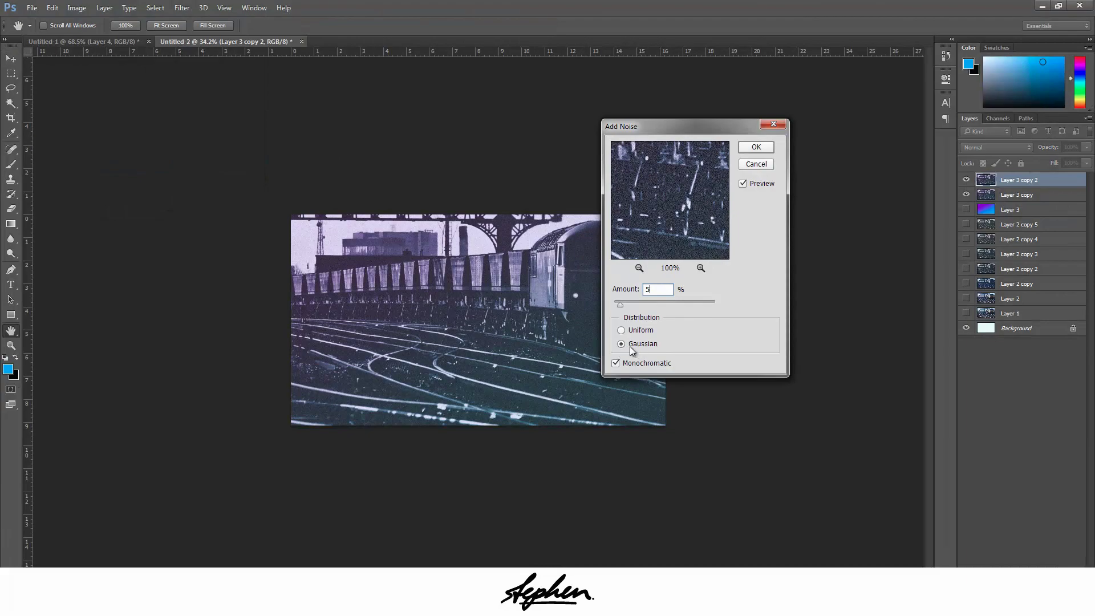
{"action": "left_click", "coordinate": [622, 331]}
{"action": "left_click", "coordinate": [615, 363]}
{"action": "left_click", "coordinate": [616, 364]}
{"action": "left_click", "coordinate": [756, 148]}
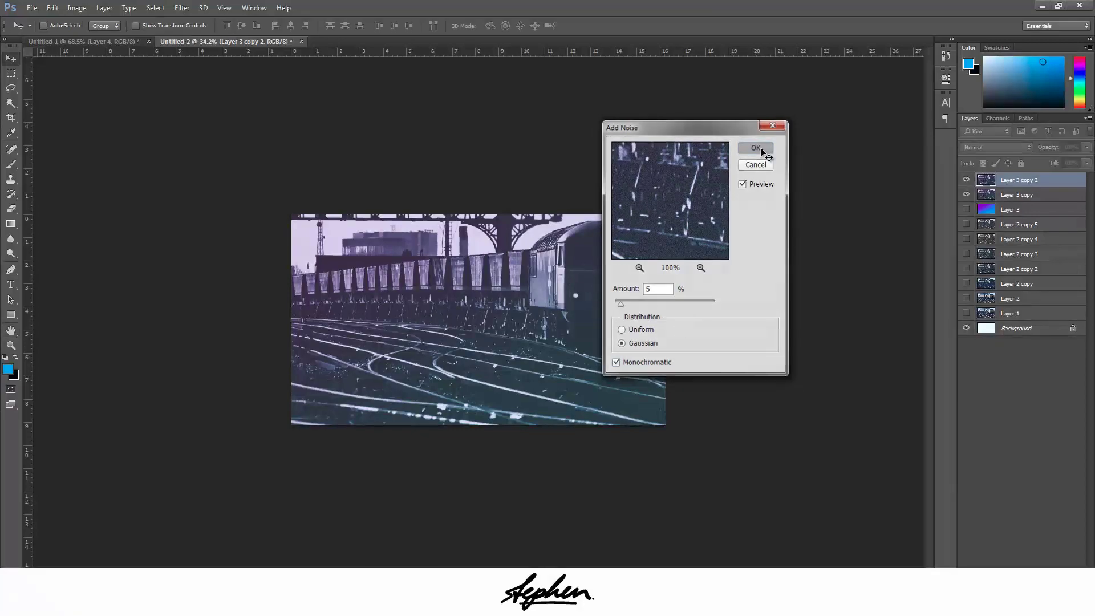
- Duplicate the grainy layer as Layer 3 copy 3 and apply a 0.5-pixel Gaussian Blur
{"action": "key", "text": "ctrl+j"}
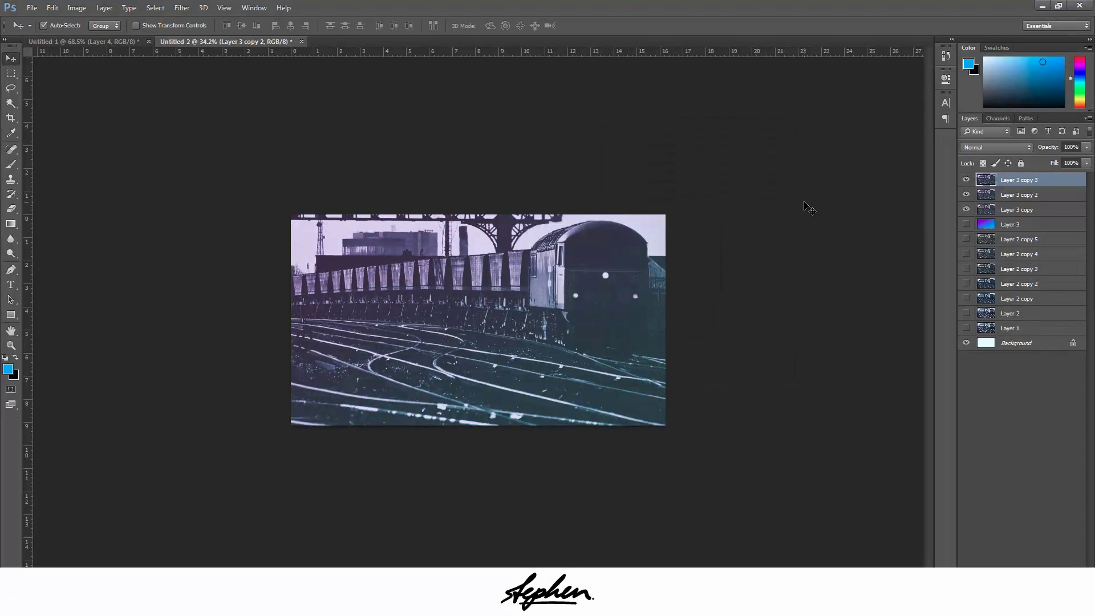
{"action": "left_click", "coordinate": [184, 8]}
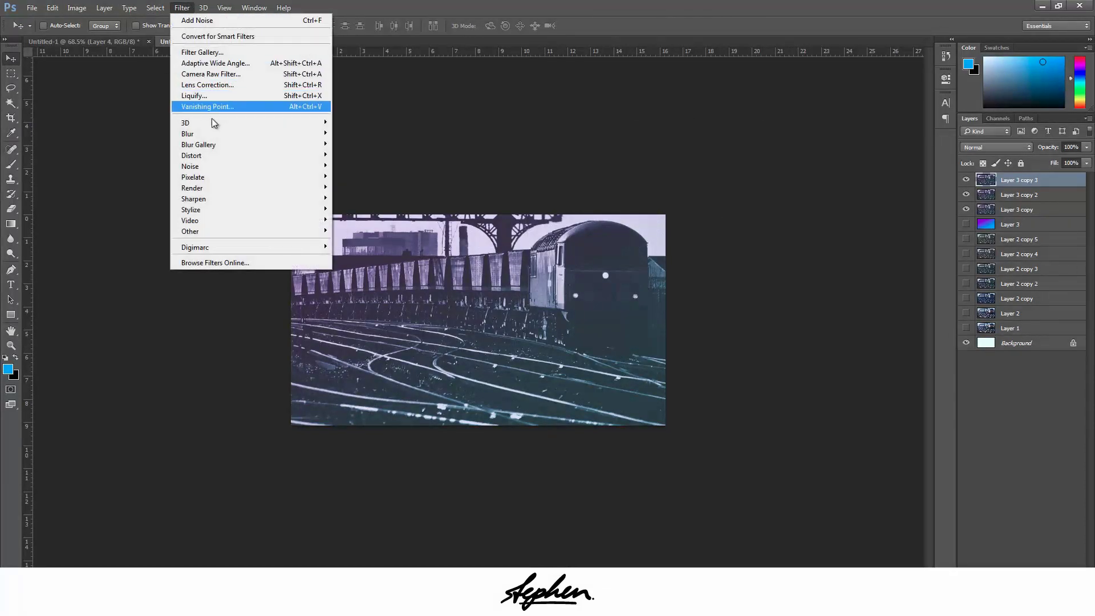
{"action": "mouse_move", "coordinate": [210, 133]}
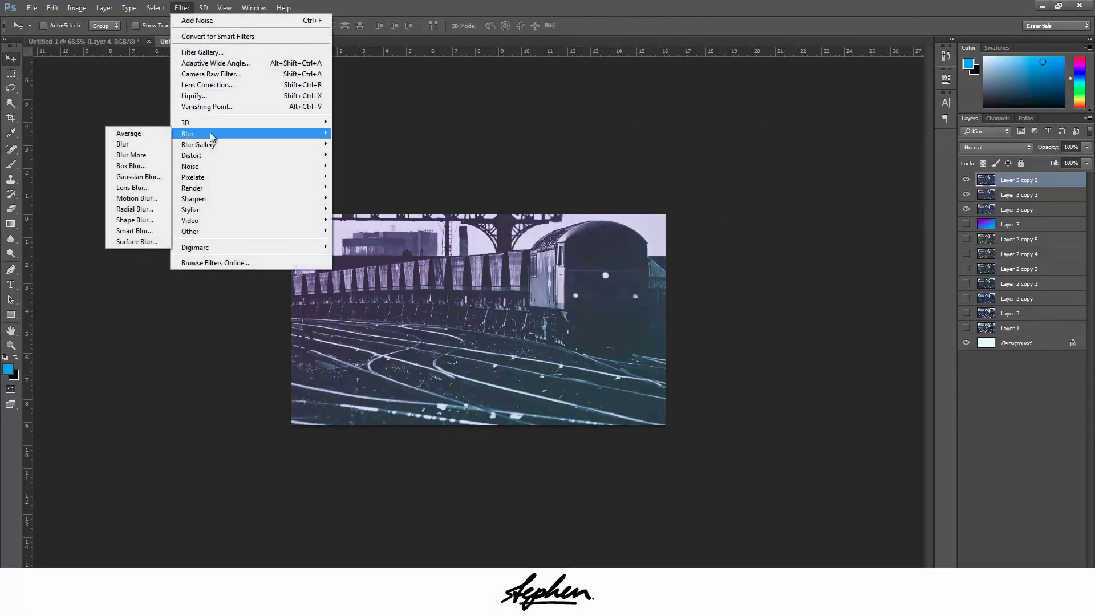
{"action": "left_click", "coordinate": [150, 178]}
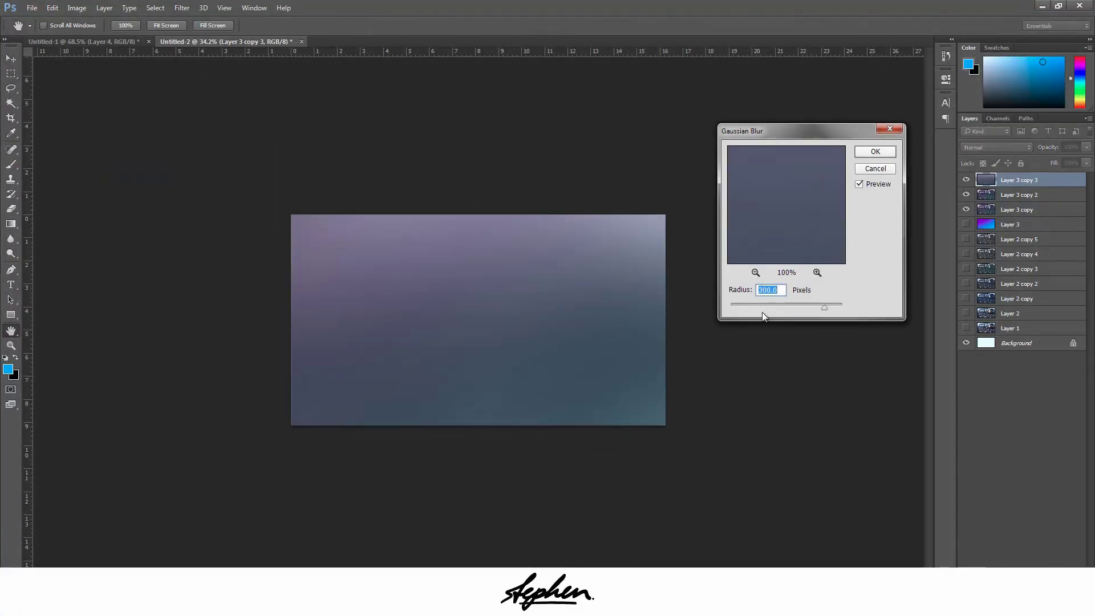
{"action": "left_click_drag", "start_coordinate": [747, 305], "coordinate": [739, 304]}
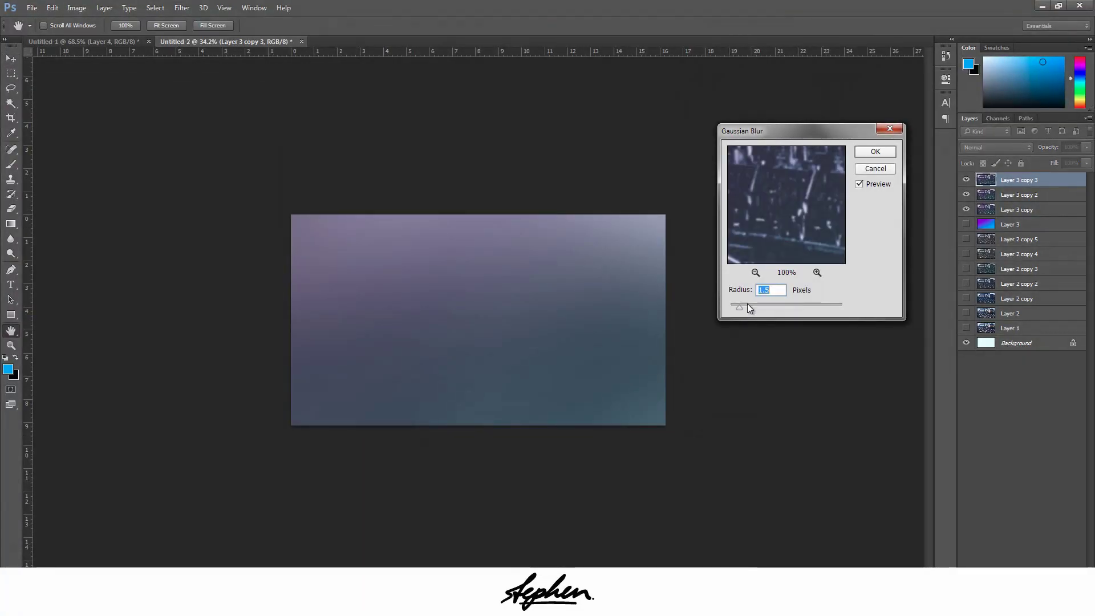
{"action": "type", "text": "0.5"}
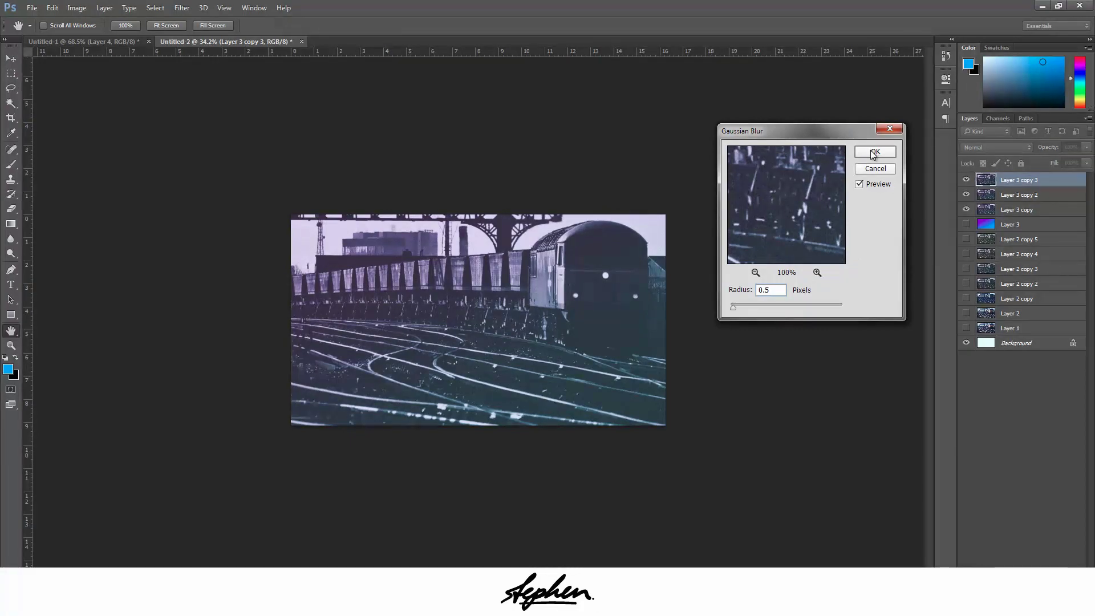
{"action": "left_click", "coordinate": [873, 153]}
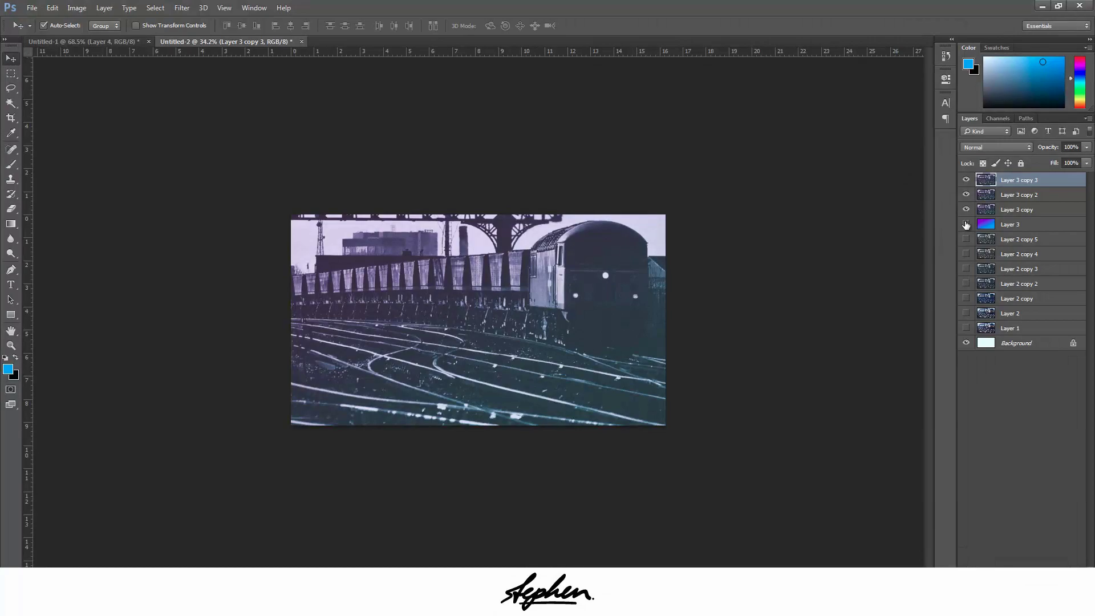
- Duplicate the blurred layer as Layer 3 copy 4 and add 8% Gaussian monochromatic noise
{"action": "key", "text": "ctrl+j"}
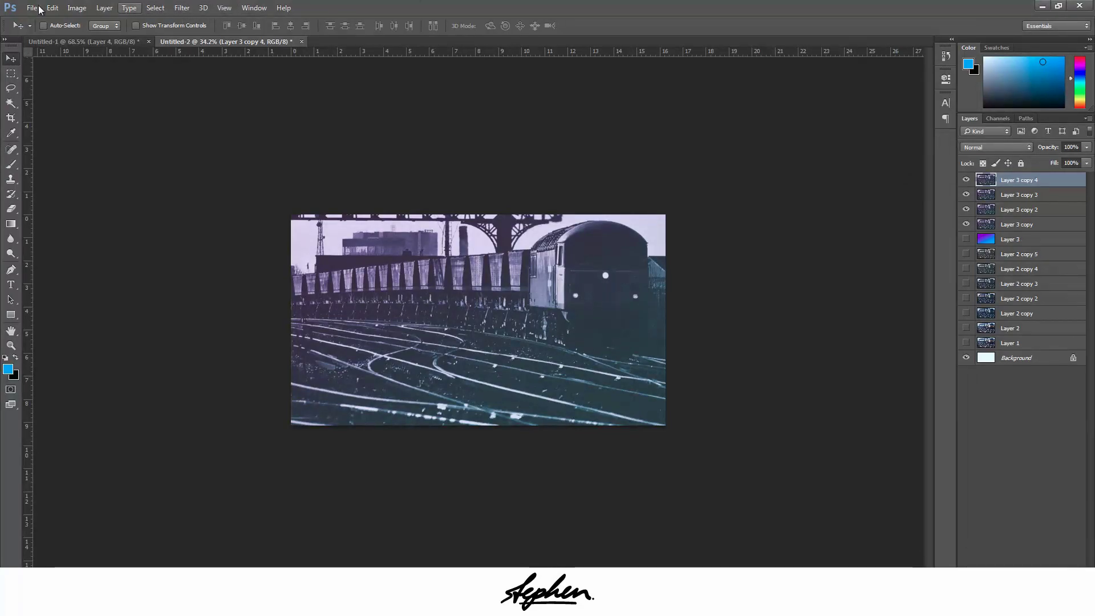
{"action": "left_click", "coordinate": [181, 8]}
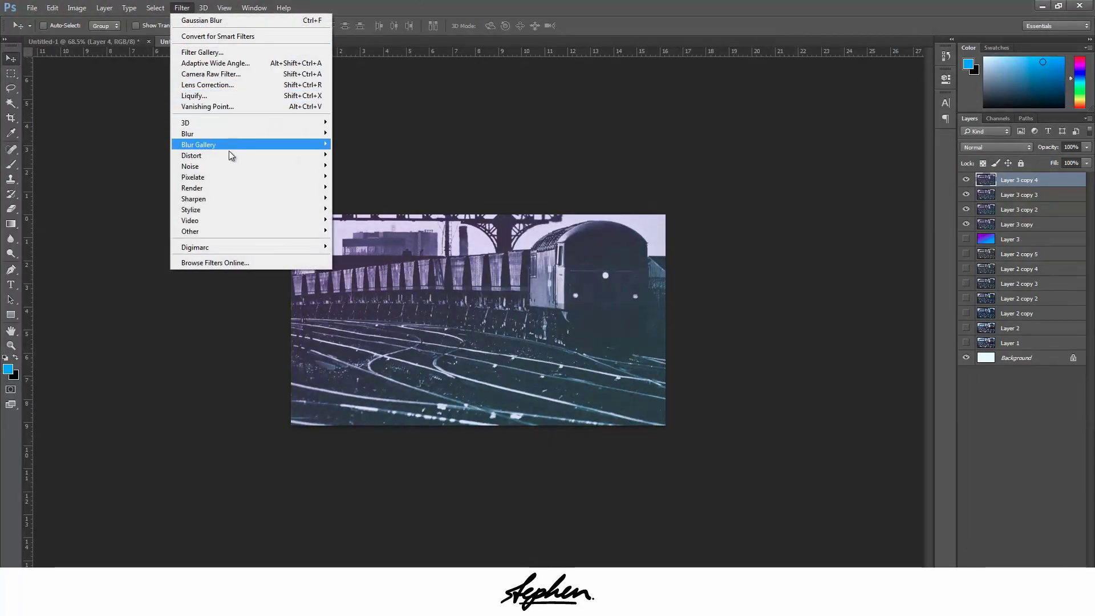
{"action": "left_click", "coordinate": [120, 166]}
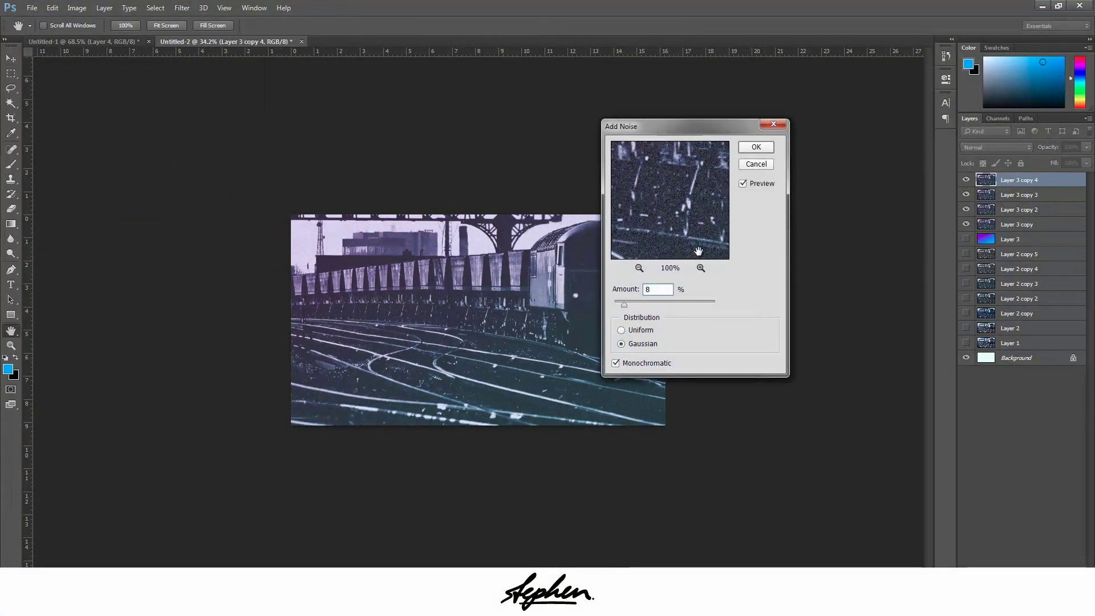
{"action": "left_click", "coordinate": [752, 147]}
{"action": "scroll", "coordinate": [440, 325], "scroll_direction": "up", "scroll_amount": 6}
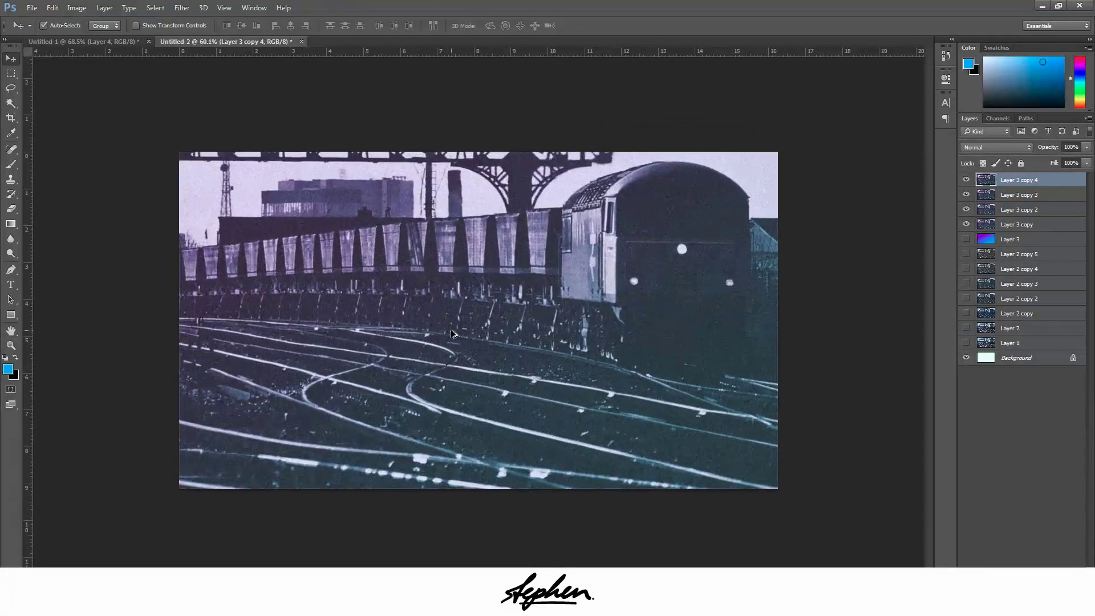
{"action": "scroll", "coordinate": [451, 329], "scroll_direction": "down", "scroll_amount": 2}
- Move the full-colour Layer 1 to the top of the stack, hide it, and select Layer 3 copy 4
{"action": "left_click", "coordinate": [1005, 342]}
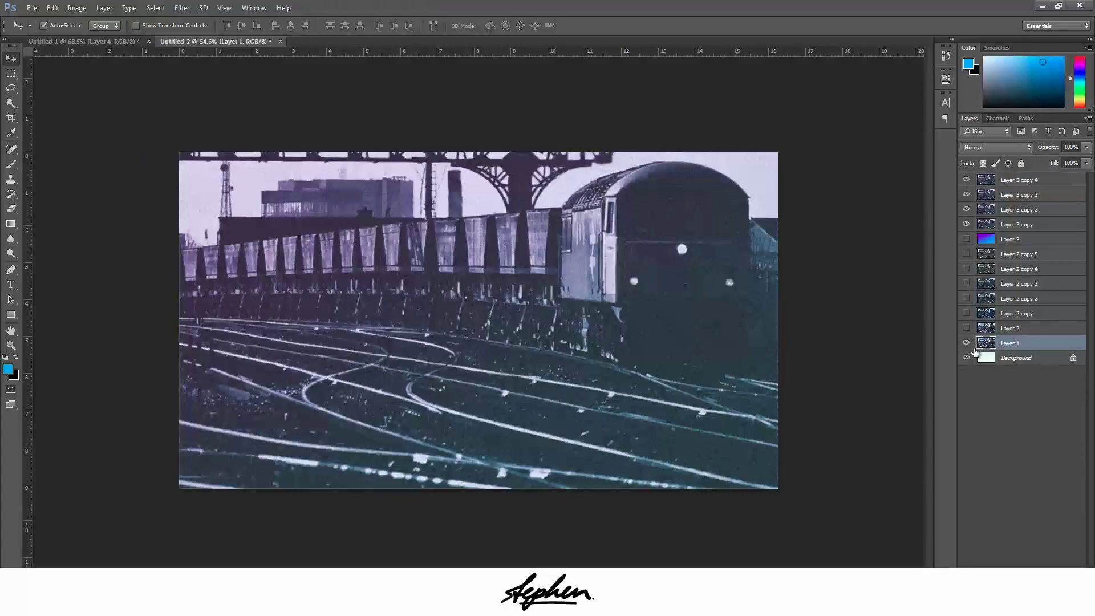
{"action": "left_click_drag", "start_coordinate": [1009, 347], "coordinate": [972, 184]}
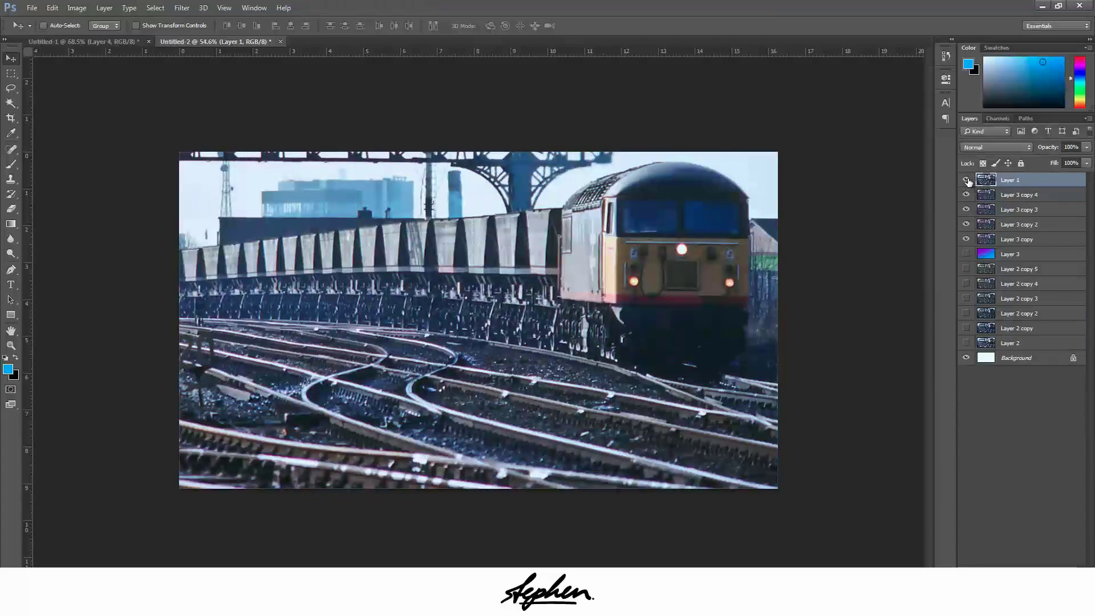
{"action": "left_click", "coordinate": [966, 180]}
{"action": "left_click", "coordinate": [966, 180]}
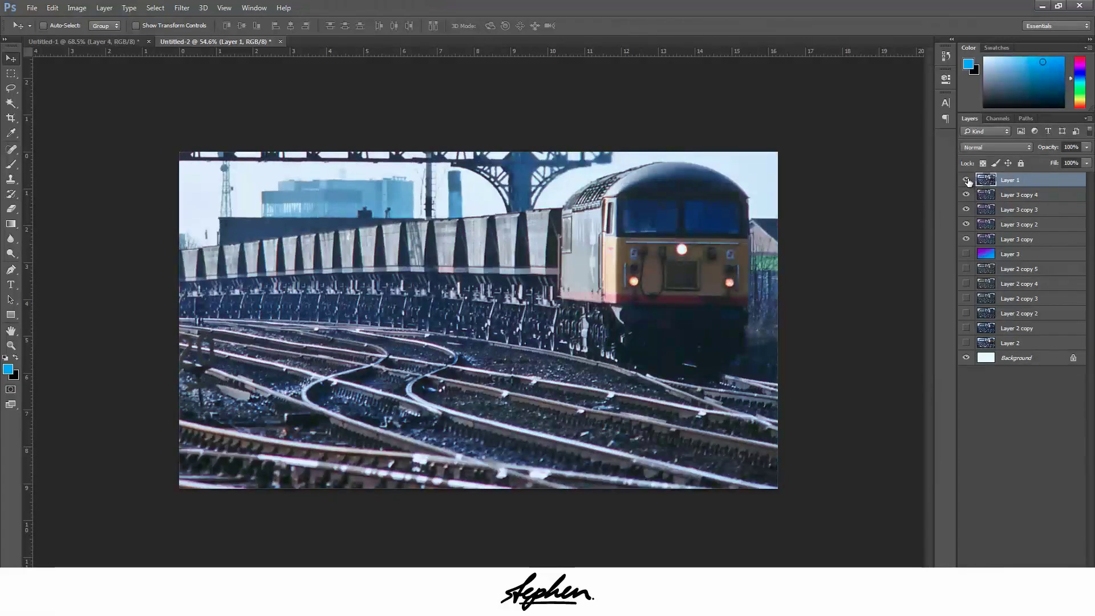
{"action": "left_click", "coordinate": [966, 180]}
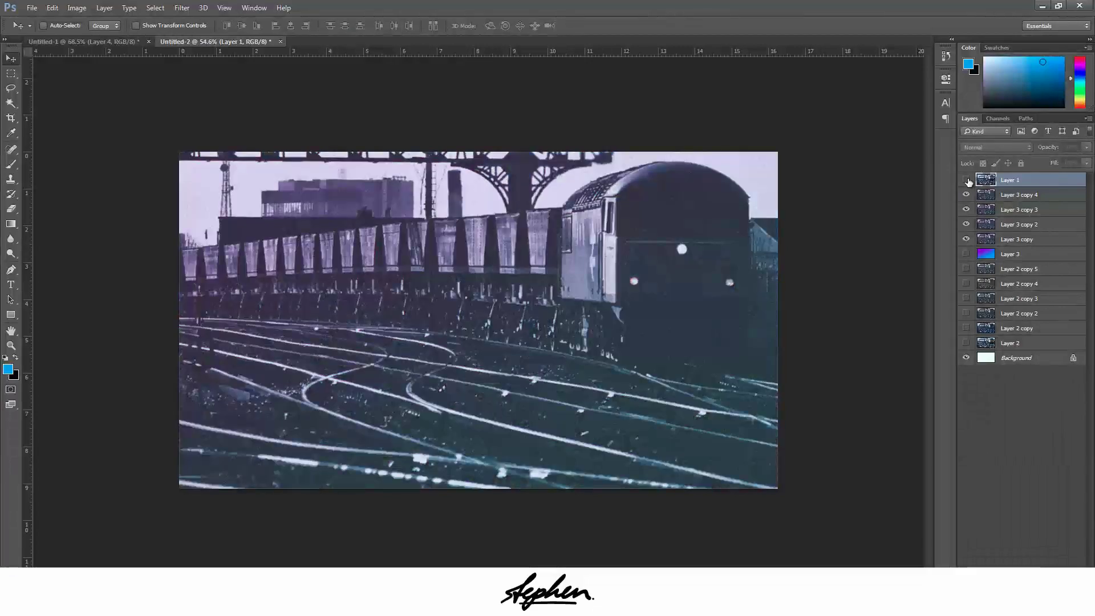
{"action": "left_click", "coordinate": [1003, 196]}
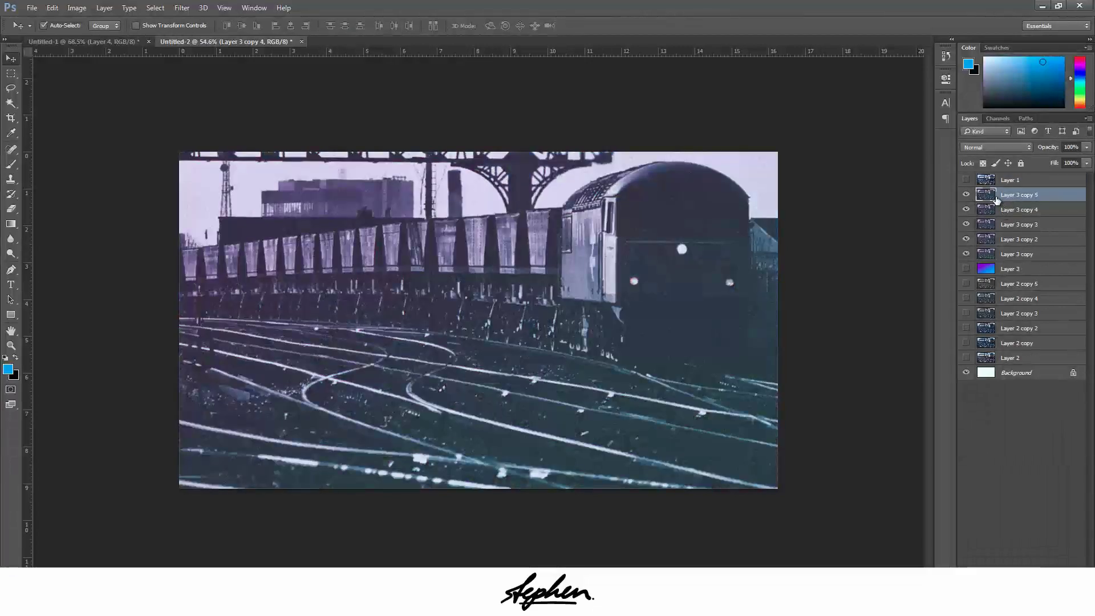
- Apply a Color Lookup with the Green-Red abstract profile to Layer 3 copy 5
{"action": "key", "text": "ctrl"}
{"action": "left_click", "coordinate": [78, 8]}
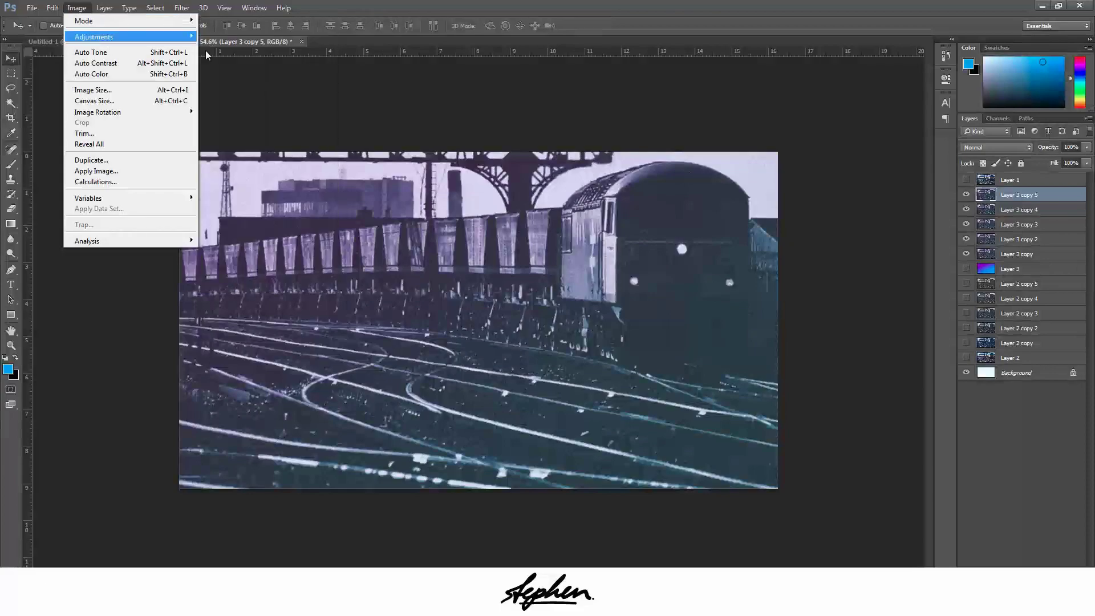
{"action": "mouse_move", "coordinate": [179, 37]}
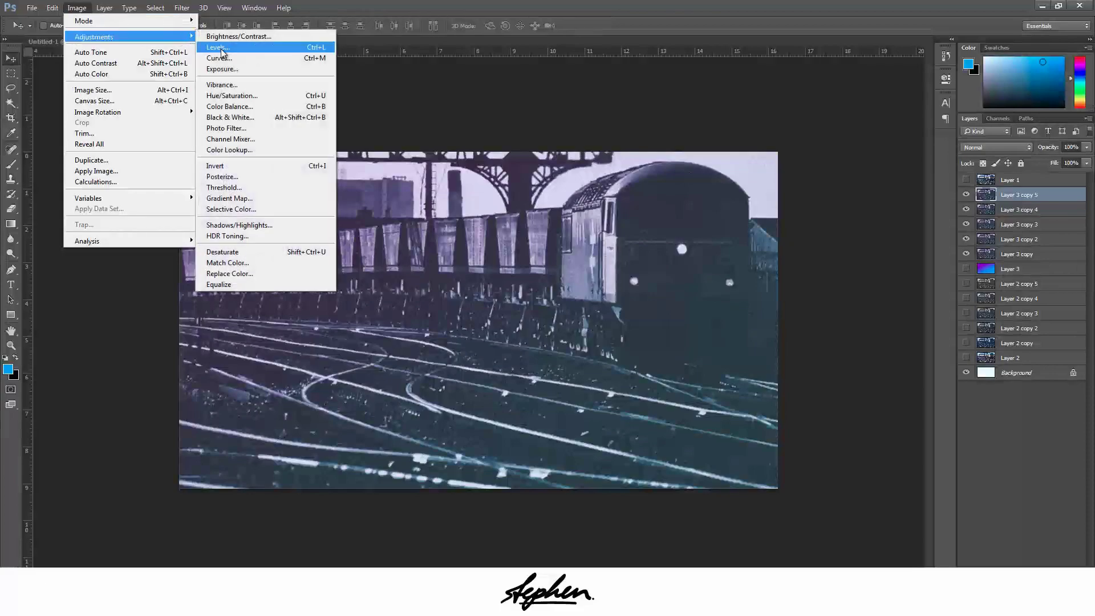
{"action": "left_click", "coordinate": [233, 150]}
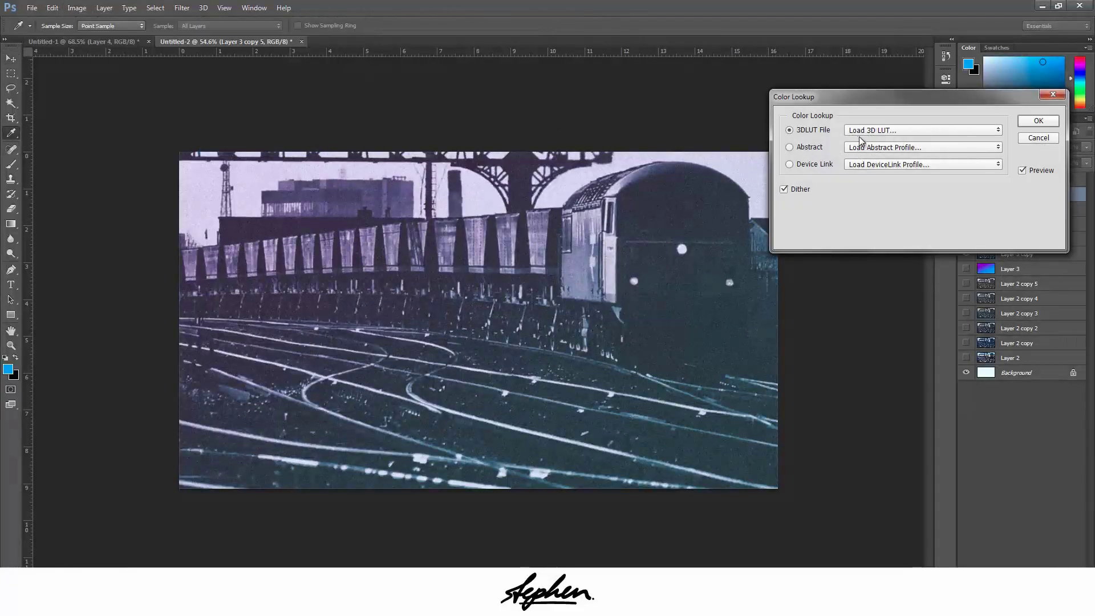
{"action": "left_click", "coordinate": [877, 132]}
{"action": "left_click", "coordinate": [871, 112]}
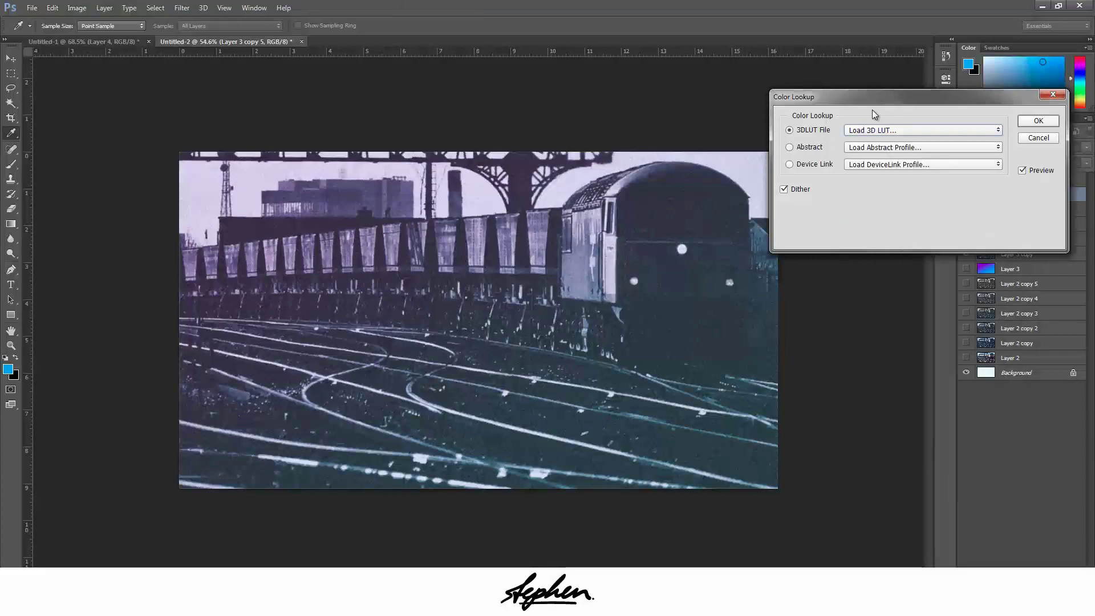
{"action": "left_click", "coordinate": [867, 150]}
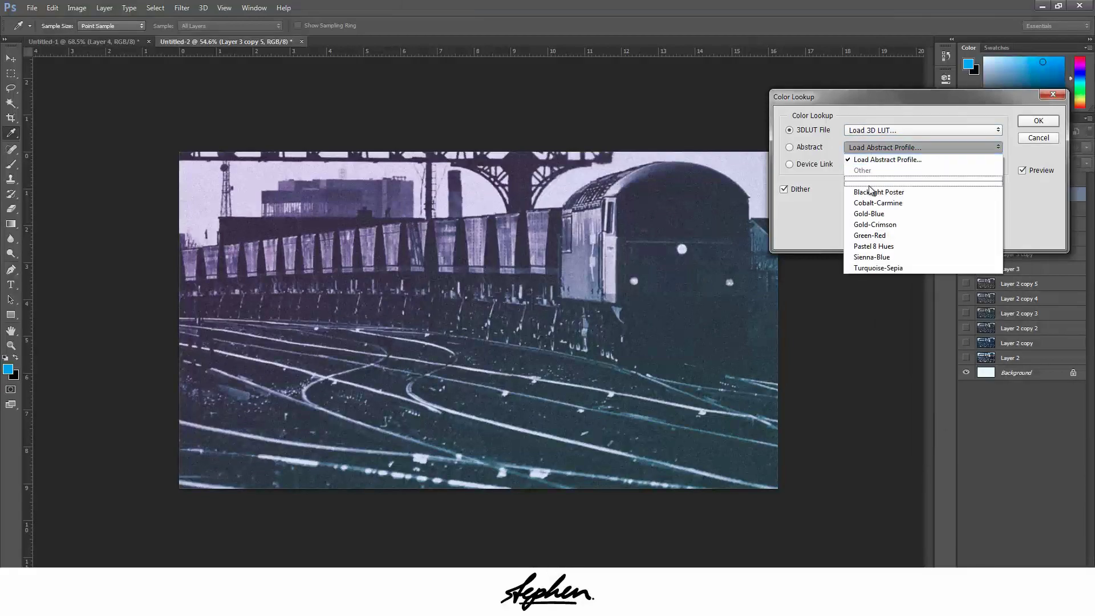
{"action": "left_click", "coordinate": [882, 235]}
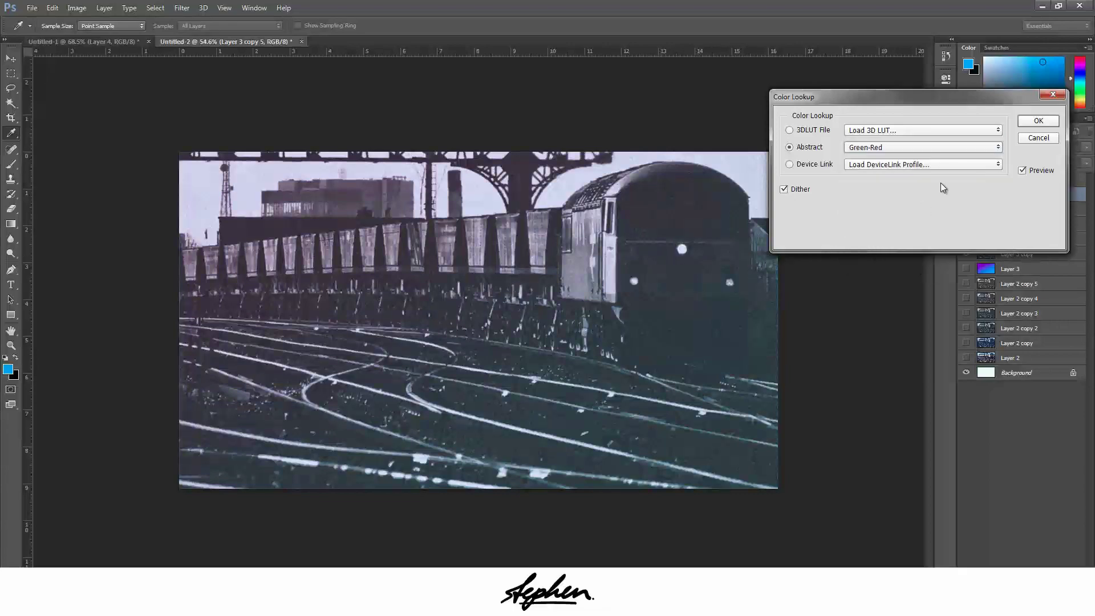
{"action": "left_click", "coordinate": [1033, 123]}
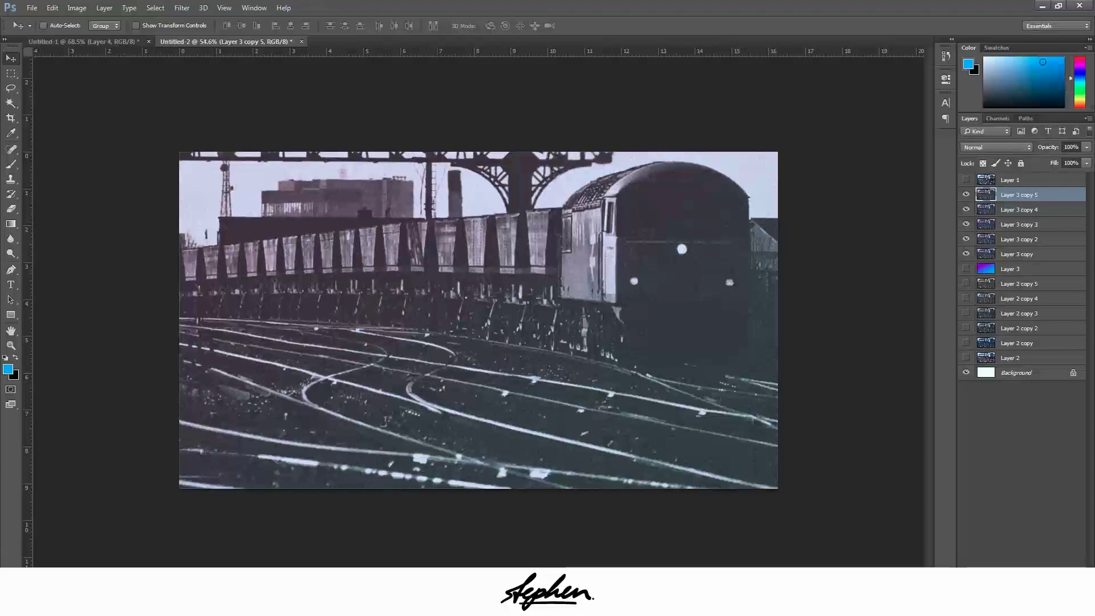
- Switch to the Illustrator logotype file and select the entire logo artwork
{"action": "key", "text": "alt+Tab"}
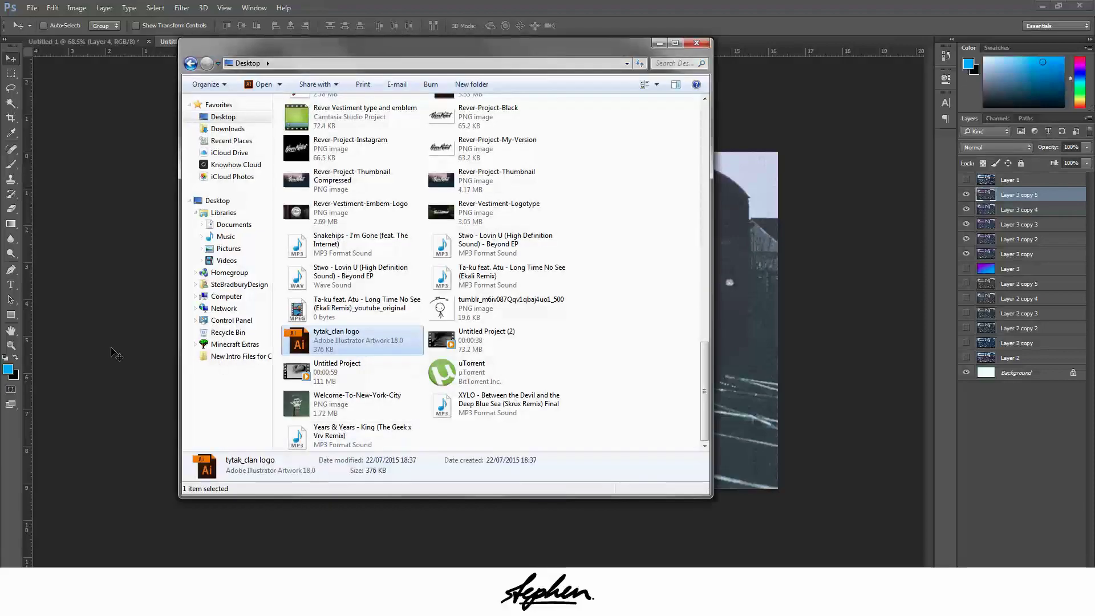
{"action": "left_click", "coordinate": [114, 348]}
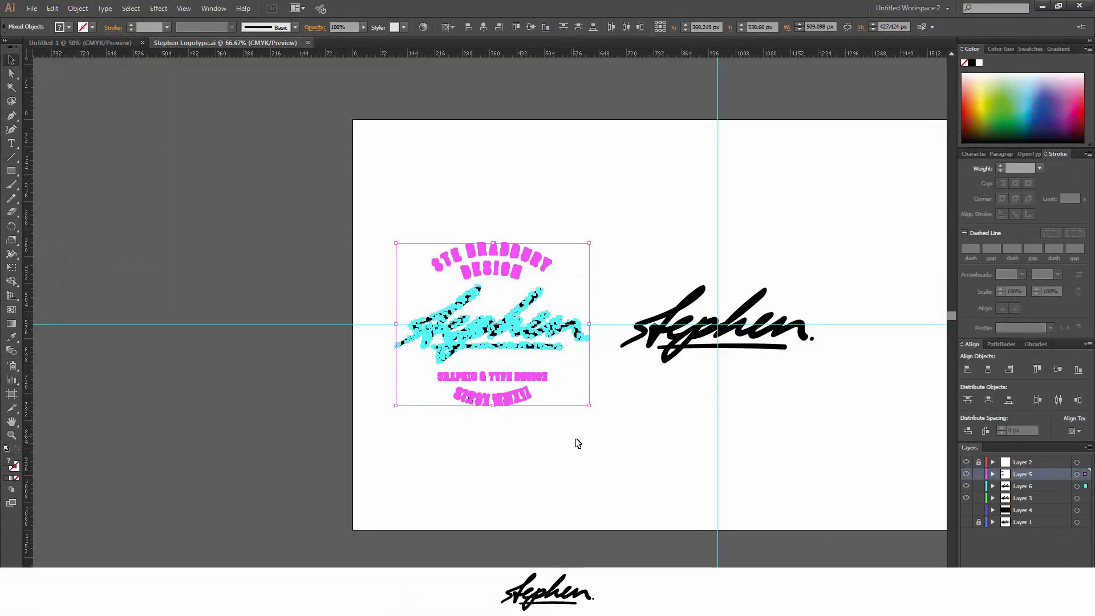
{"action": "left_click", "coordinate": [593, 446]}
{"action": "key", "text": "ctrl+a"}
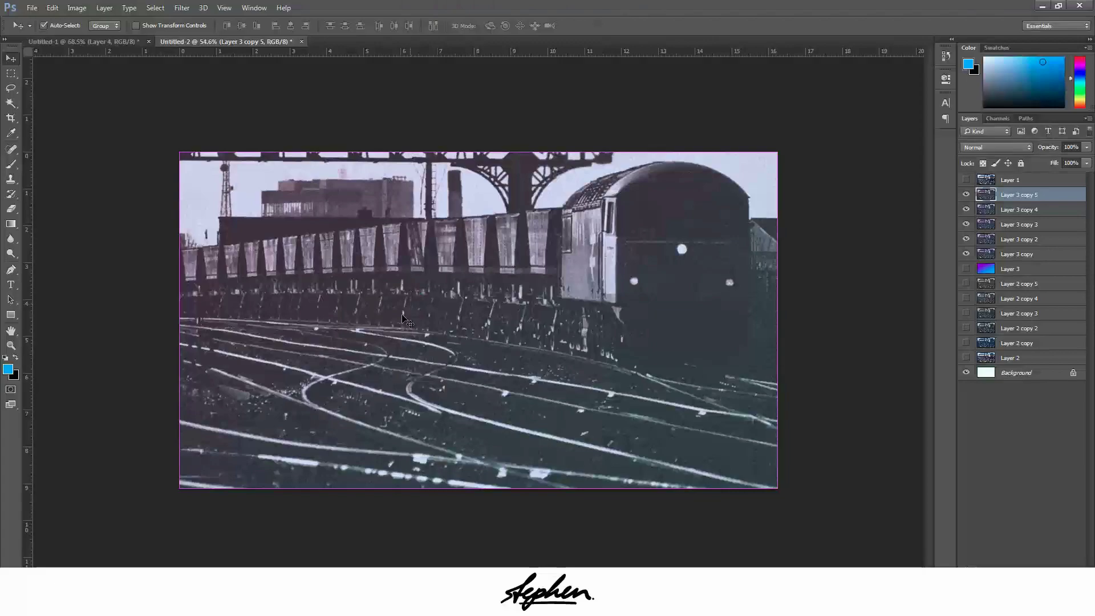
- Paste the logo as pixels onto Layer 4, scale it to about 33%, and centre it
{"action": "key", "text": "ctrl+v"}
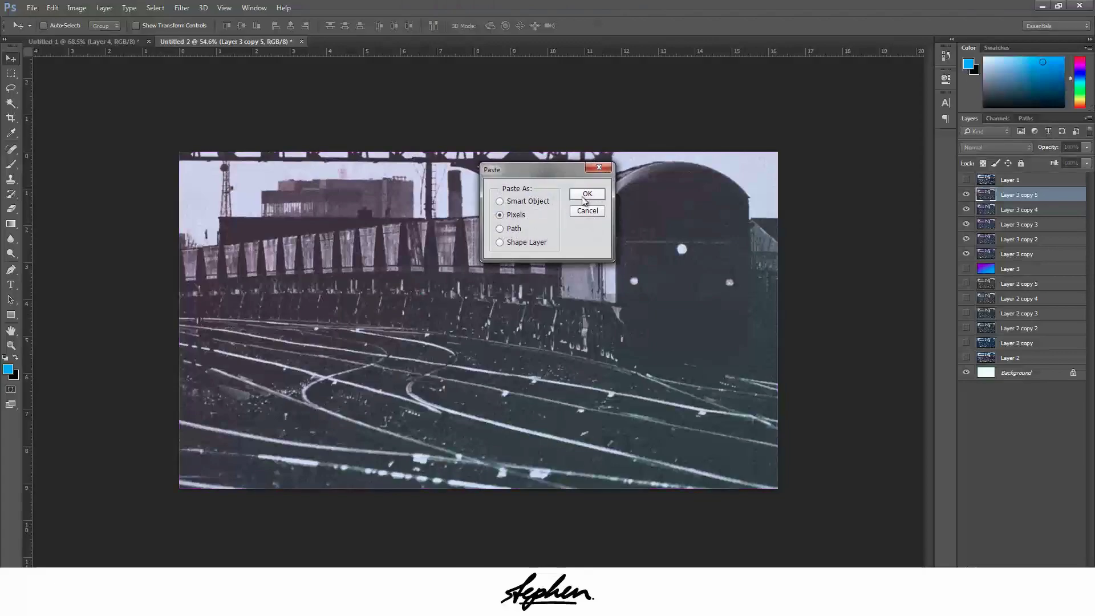
{"action": "left_click", "coordinate": [586, 194]}
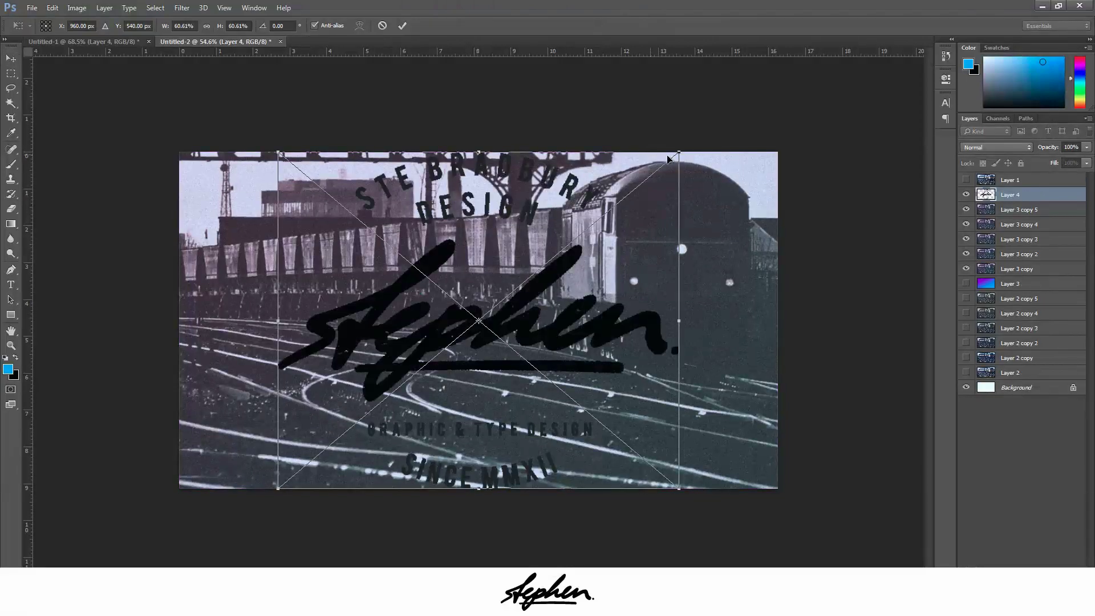
{"action": "left_click_drag", "start_coordinate": [680, 152], "coordinate": [587, 230]}
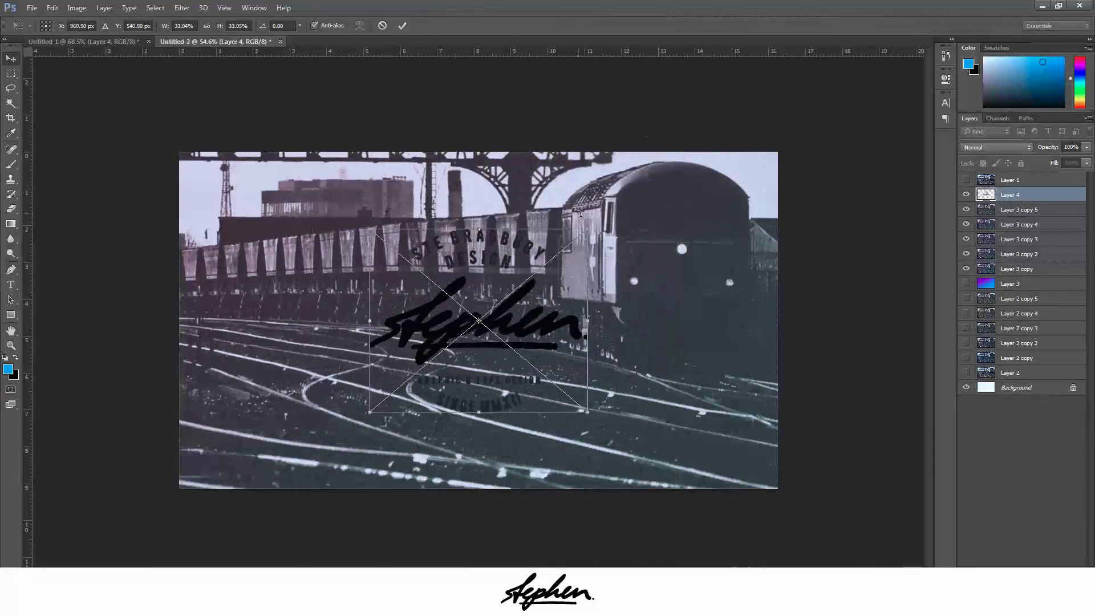
{"action": "key", "text": "Return"}
{"action": "right_click", "coordinate": [999, 198]}
{"action": "key", "text": "Escape"}
{"action": "key", "text": "ctrl"}
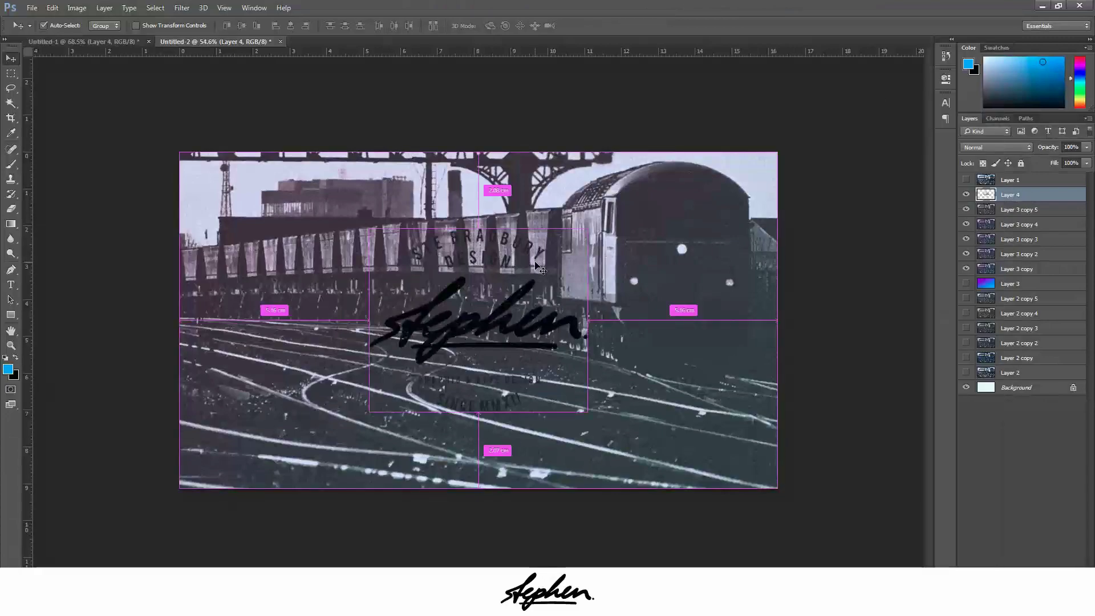
- Make the logo white with Hue/Saturation: Saturation +7, Lightness +100
{"action": "key", "text": "ctrl+u"}
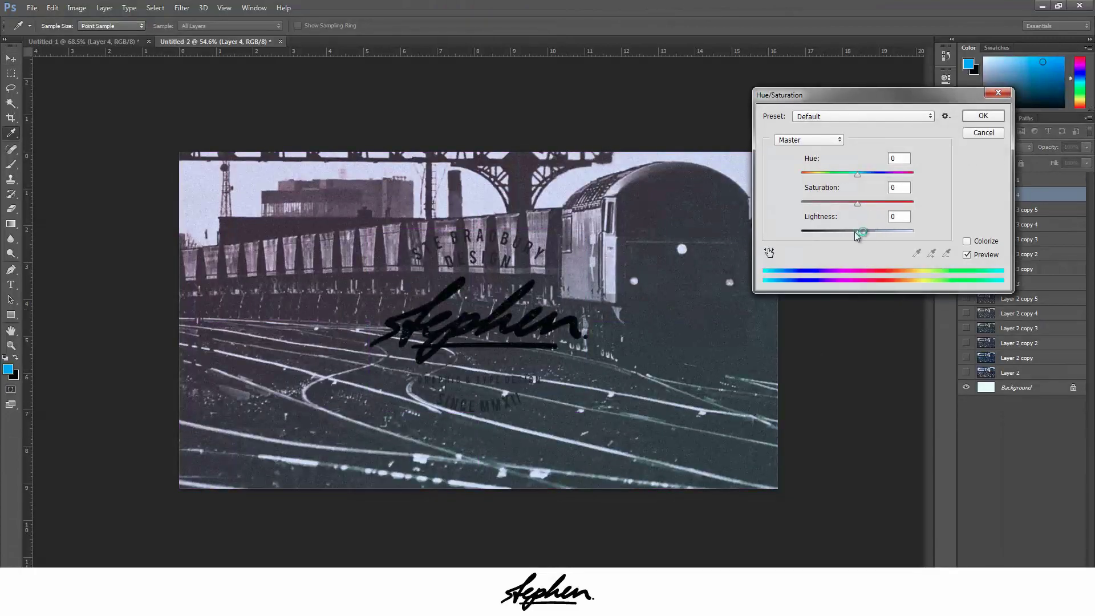
{"action": "left_click_drag", "start_coordinate": [857, 203], "coordinate": [928, 239]}
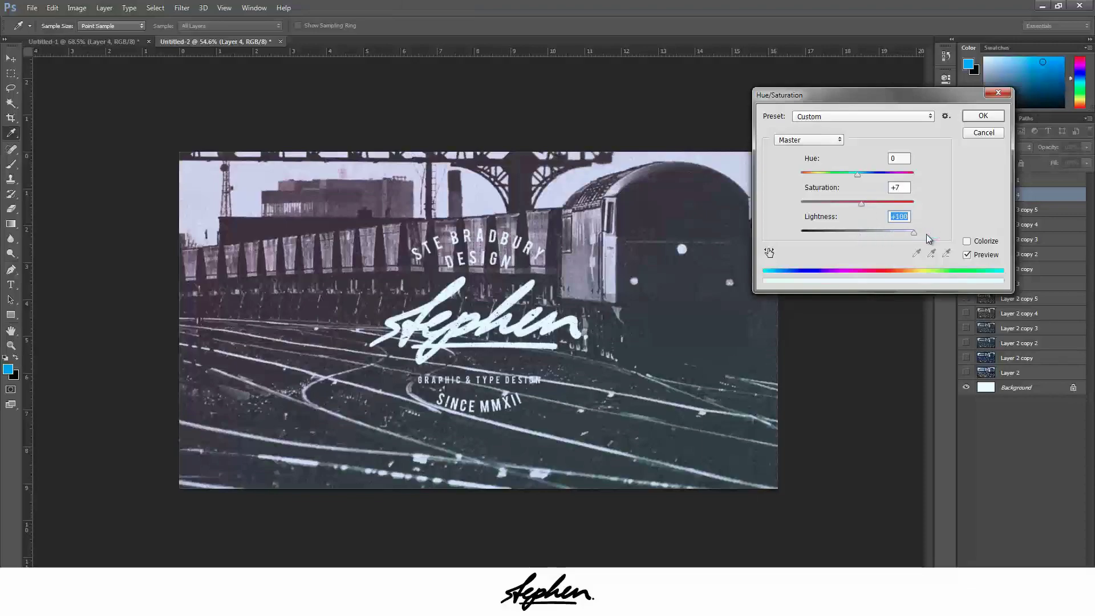
{"action": "left_click", "coordinate": [983, 116]}
{"action": "key", "text": "v"}
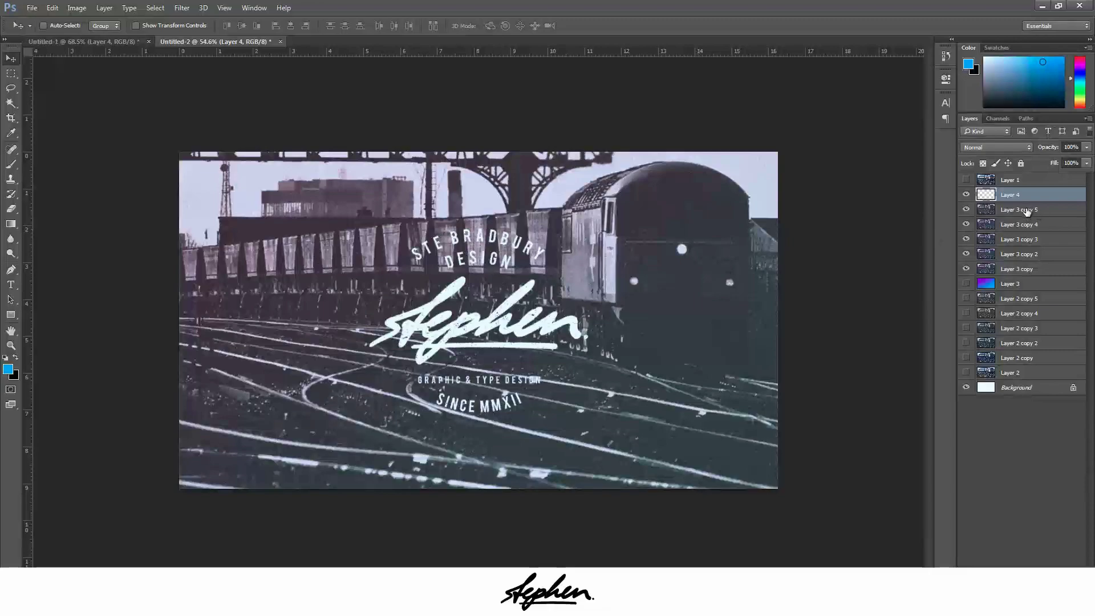
- Add a new Layer 5 above Layer 3 copy 5 and fill it with near-black 010101
{"action": "left_click", "coordinate": [1006, 210]}
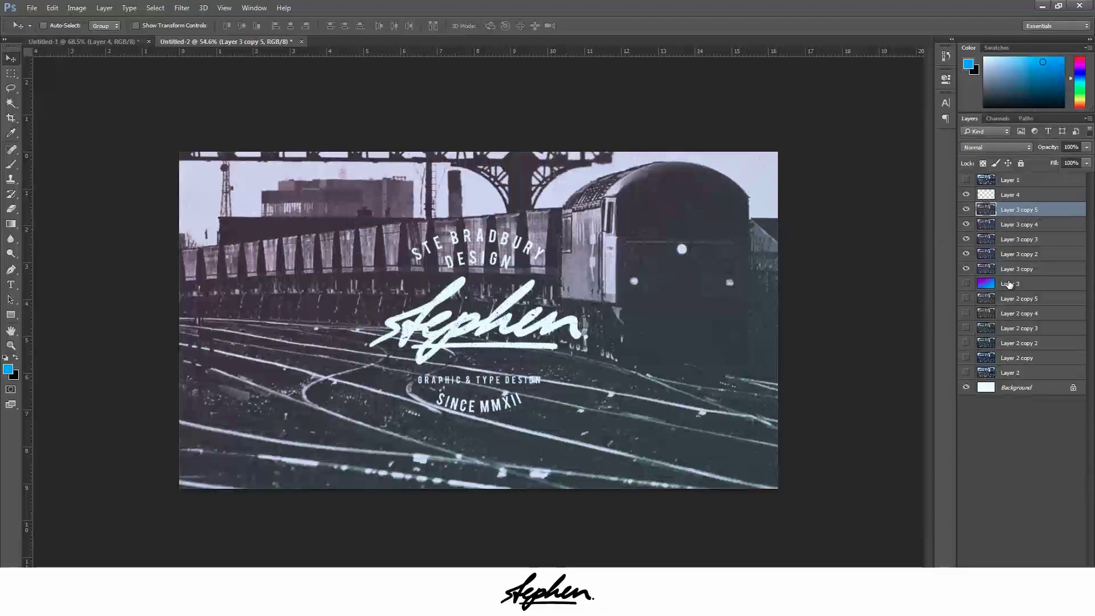
{"action": "key", "text": "ctrl+shift+alt+n"}
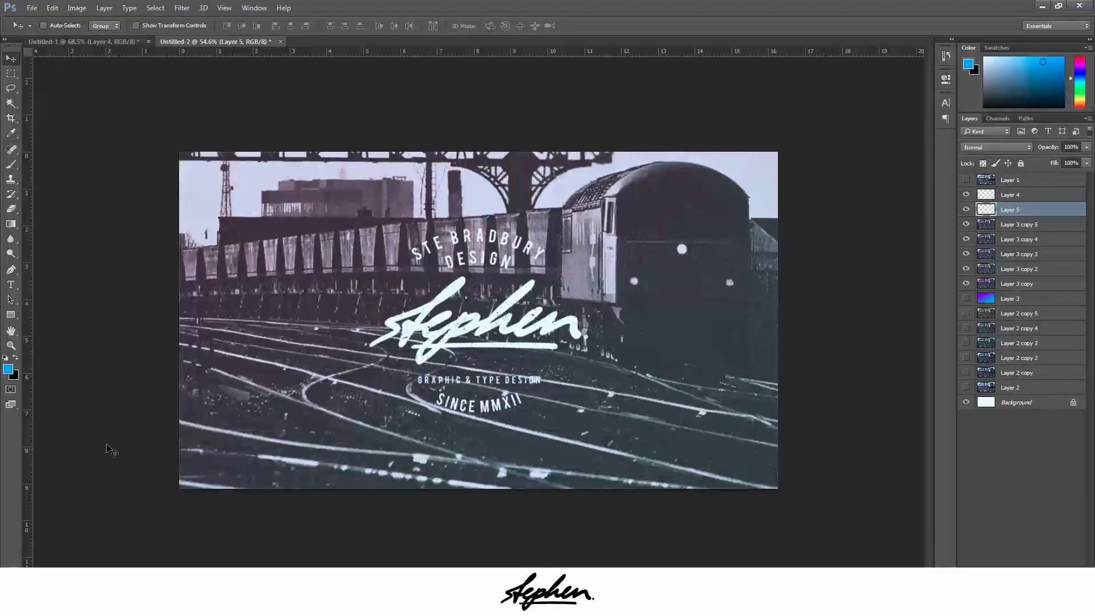
{"action": "left_click", "coordinate": [15, 379]}
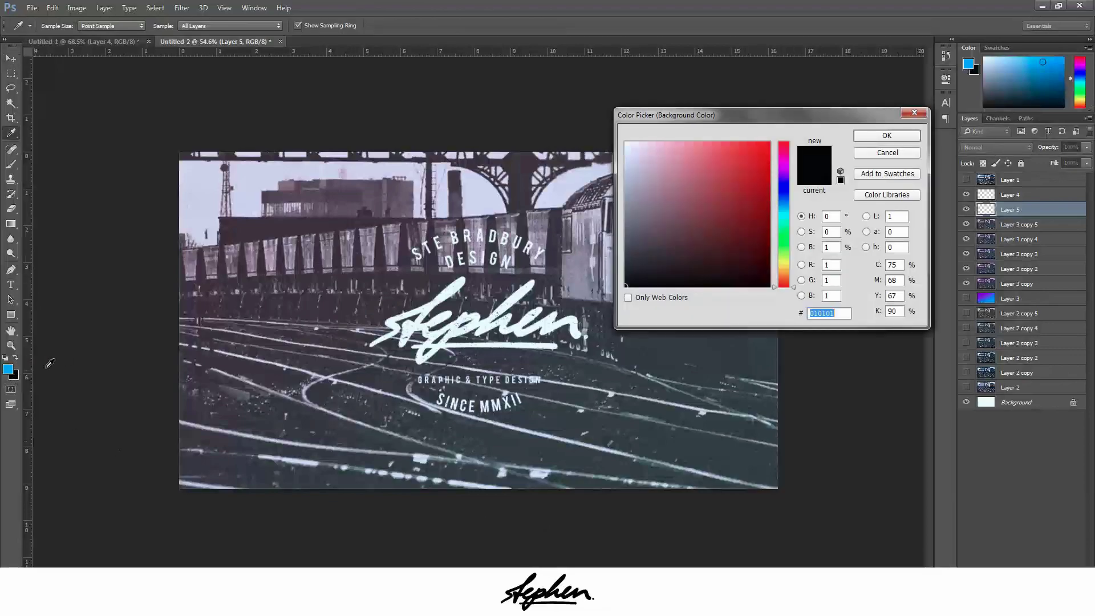
{"action": "left_click", "coordinate": [881, 136]}
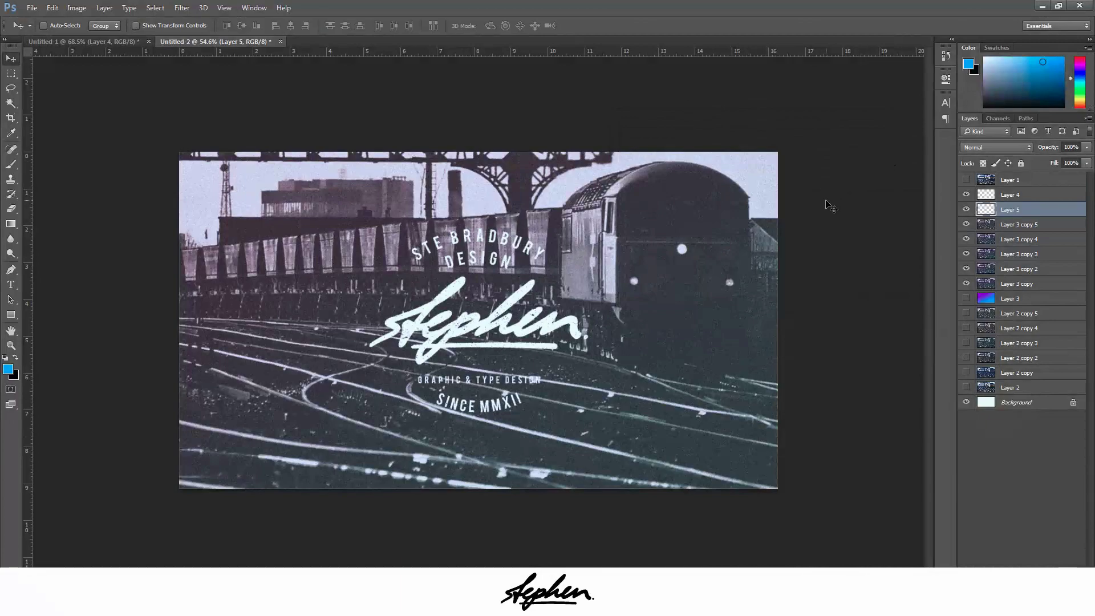
{"action": "key", "text": "ctrl+BackSpace"}
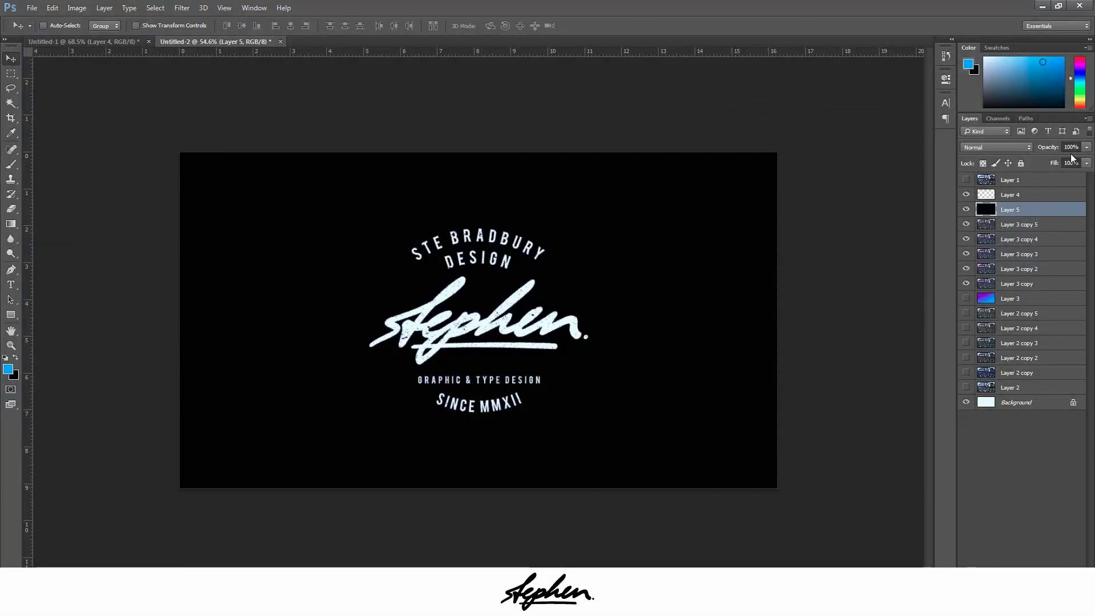
- Set the black Layer 5's opacity to 35% to dim the photo
{"action": "left_click", "coordinate": [1071, 147]}
{"action": "type", "text": "25"}
{"action": "key", "text": "Return"}
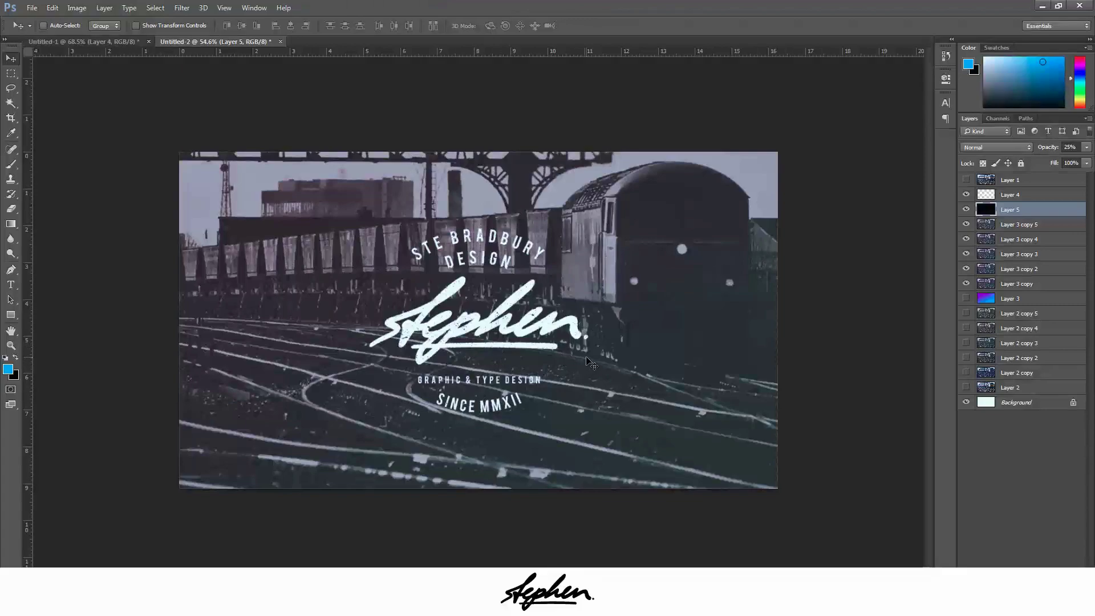
{"action": "left_click", "coordinate": [1069, 147]}
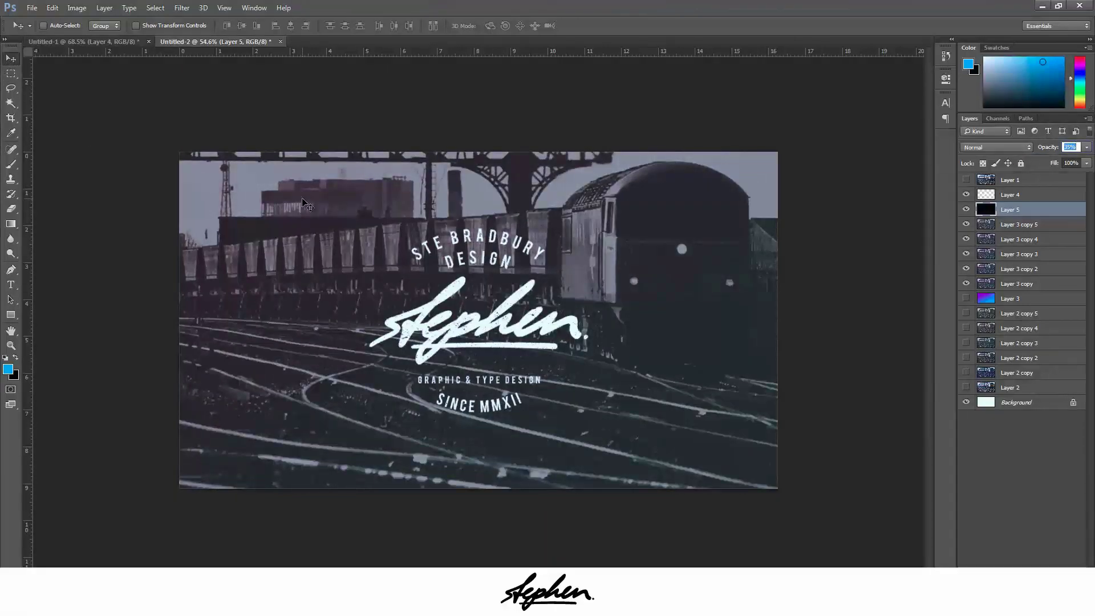
{"action": "scroll", "coordinate": [374, 236], "scroll_direction": "down", "scroll_amount": 1}
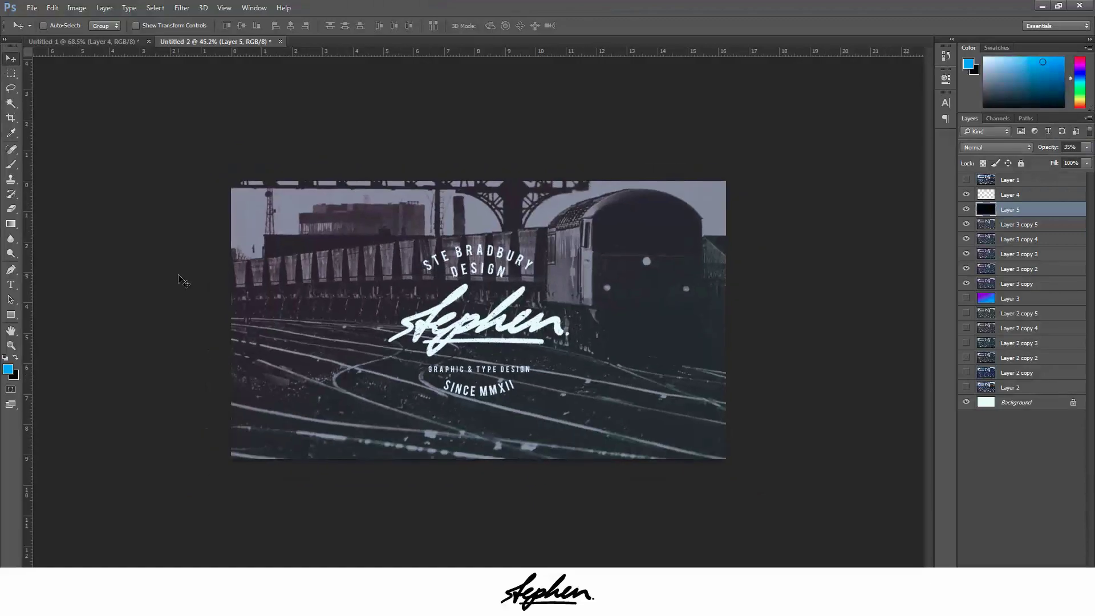